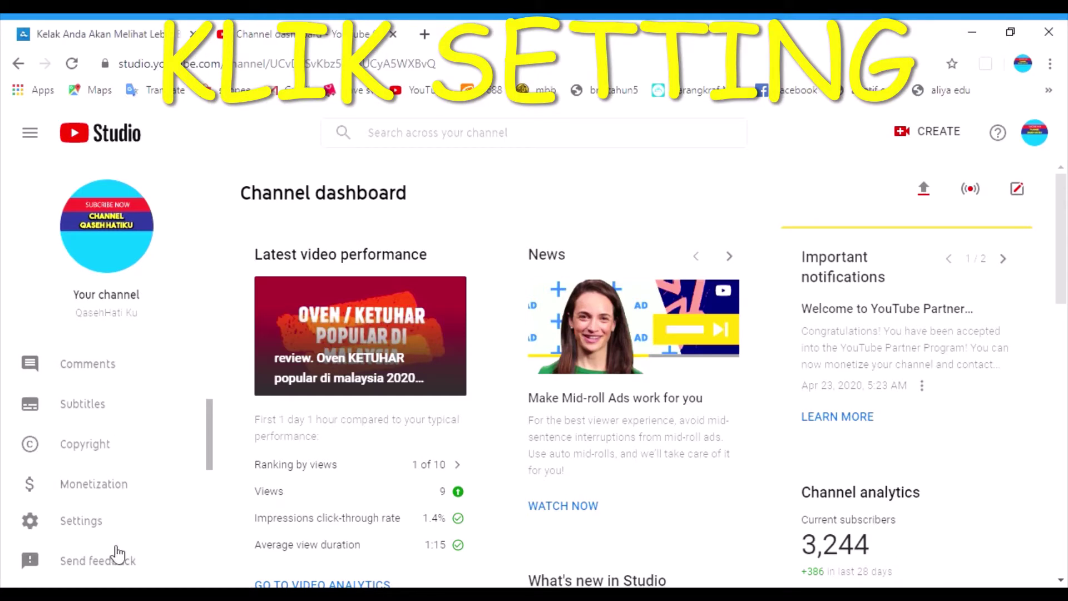
Open the channel settings and review the basic info and the advanced audience options
left_click(83, 522)
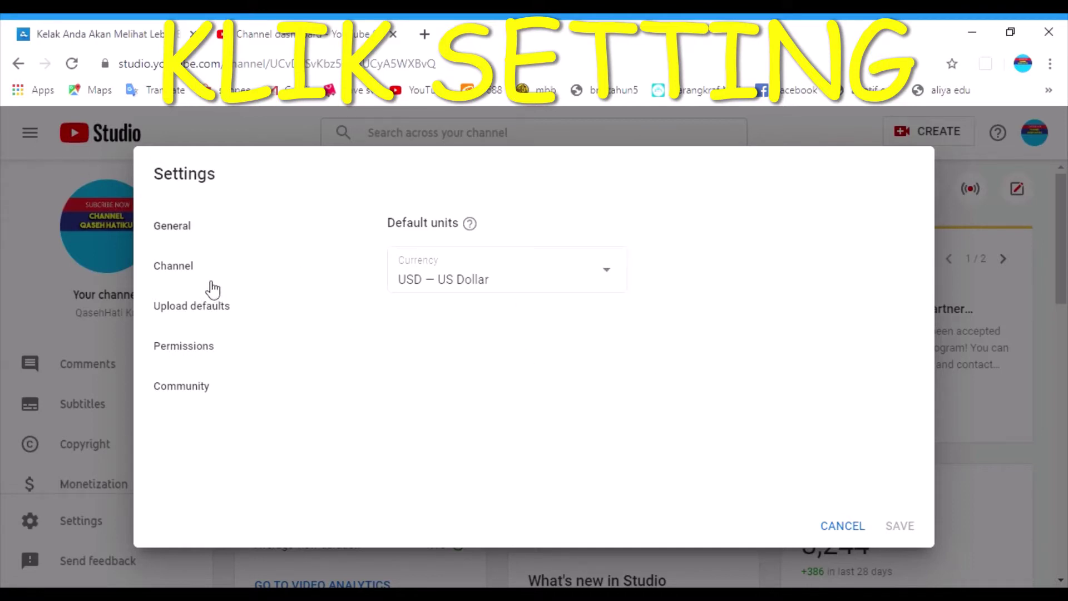
left_click(194, 270)
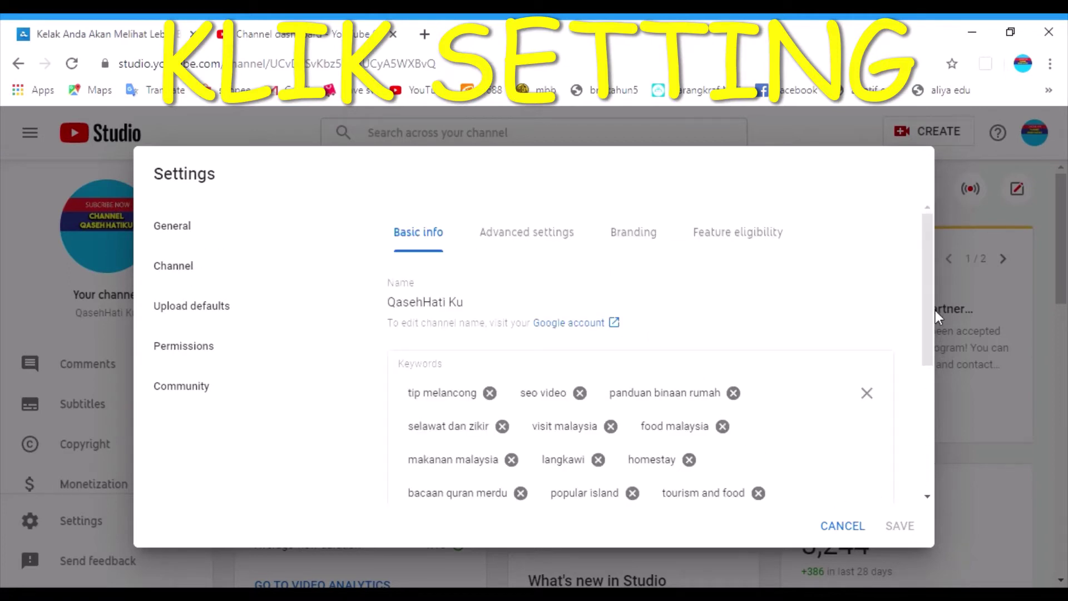
mouse_move(928, 292)
left_mouse_down()
mouse_move(923, 401)
mouse_move(929, 275)
left_mouse_up()
left_click(552, 236)
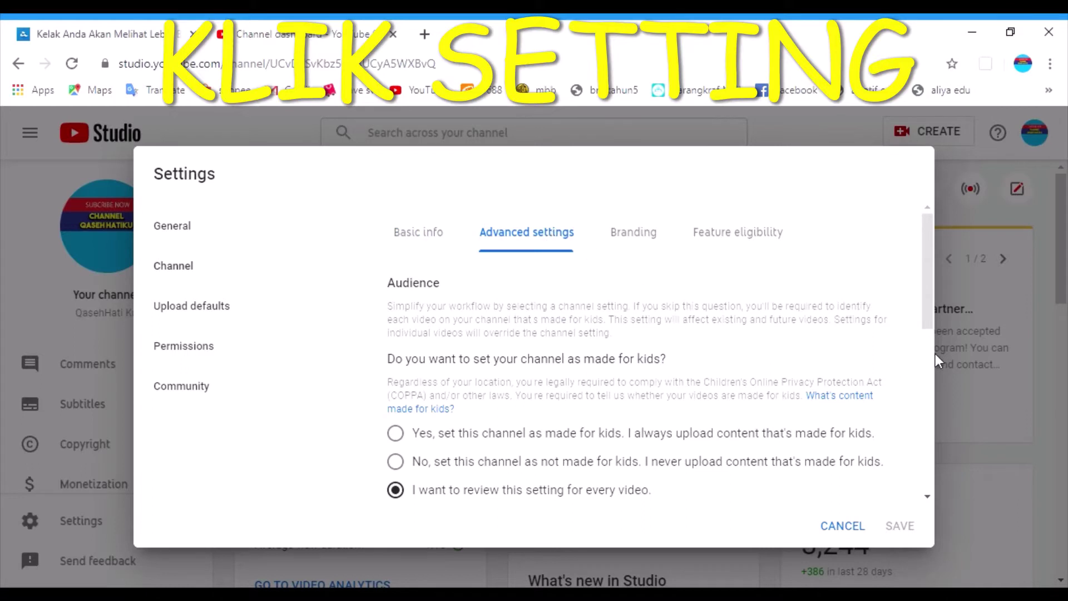
left_click_drag(927, 288, 927, 310)
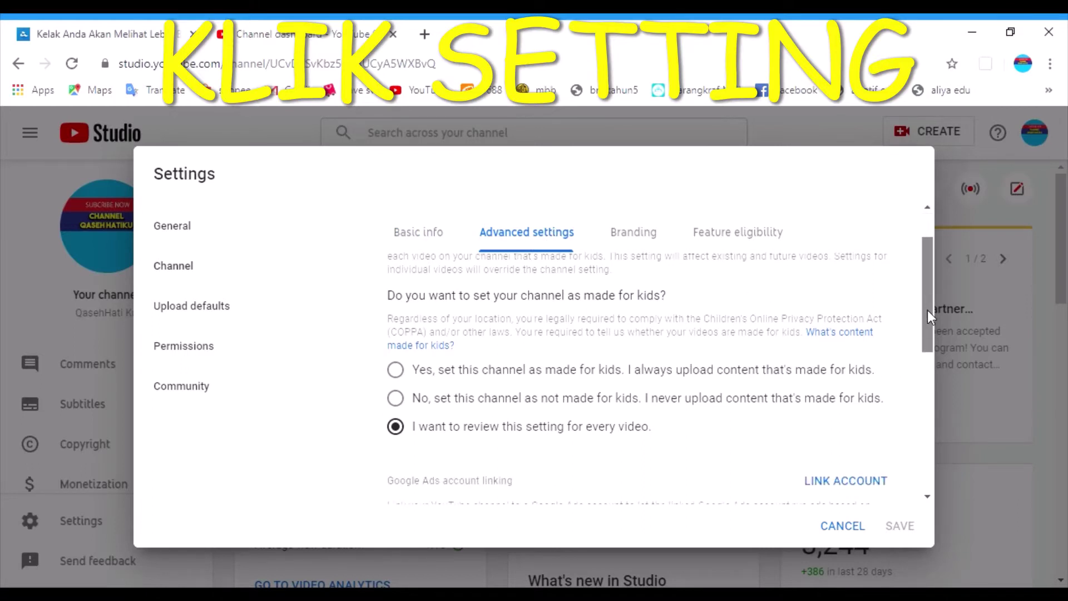
mouse_move(927, 310)
left_mouse_down()
mouse_move(929, 281)
mouse_move(930, 307)
left_mouse_up()
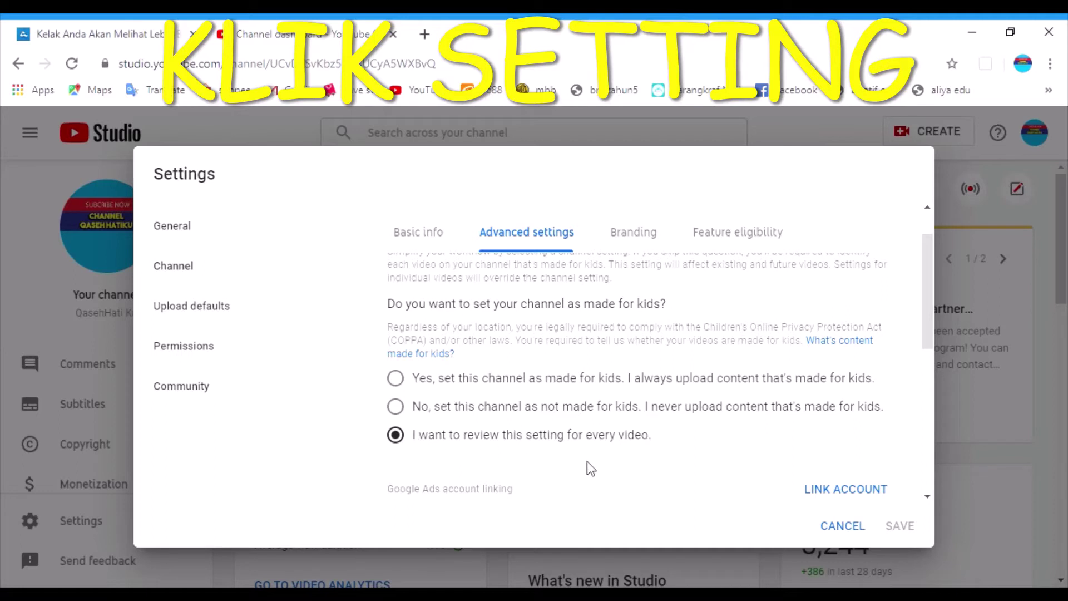
In the monetization upload defaults, try switching off skippable, non-skippable and during-video ads, and re-enable all three
left_click(217, 307)
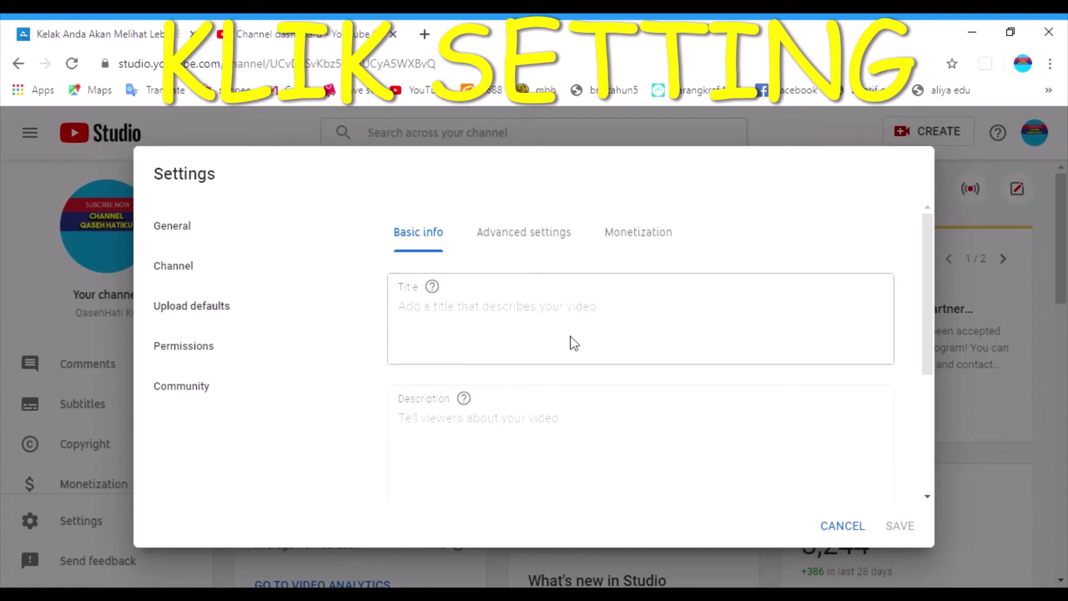
left_click(653, 239)
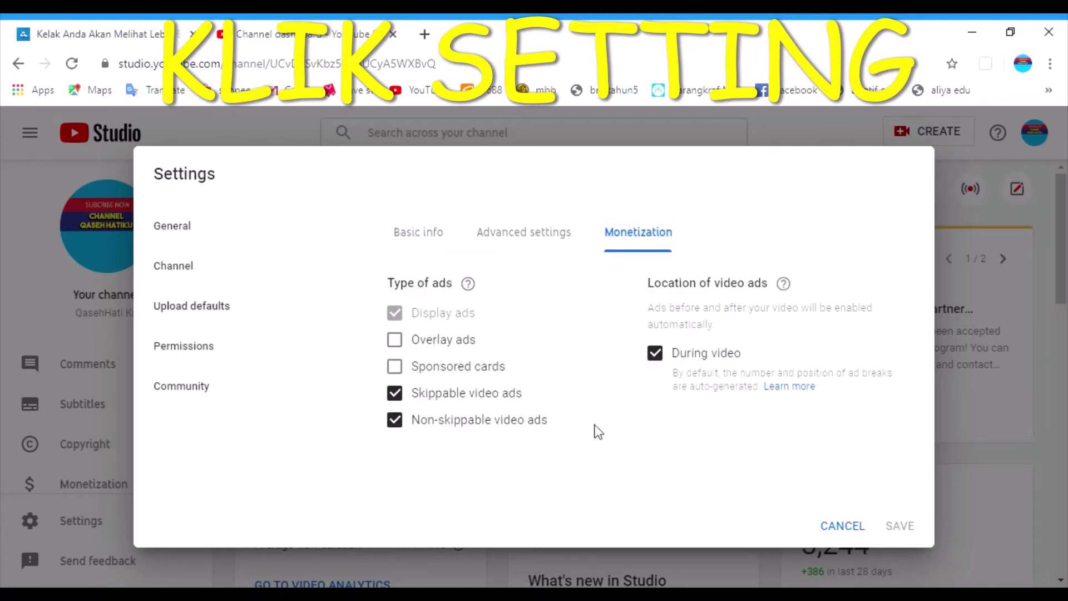
left_click(403, 401)
left_click(396, 421)
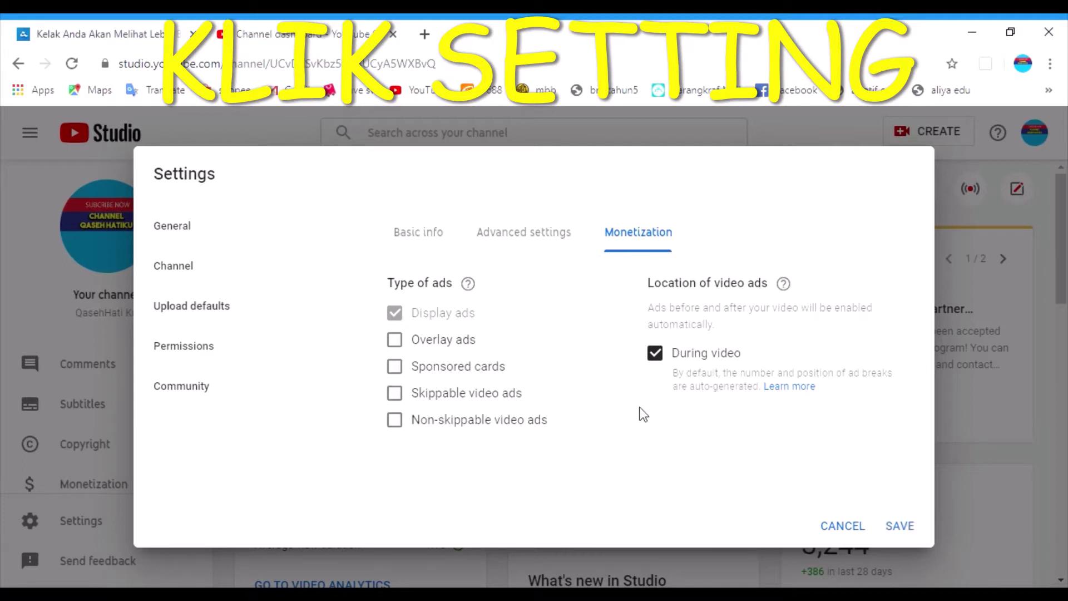
left_click(665, 356)
left_click(396, 394)
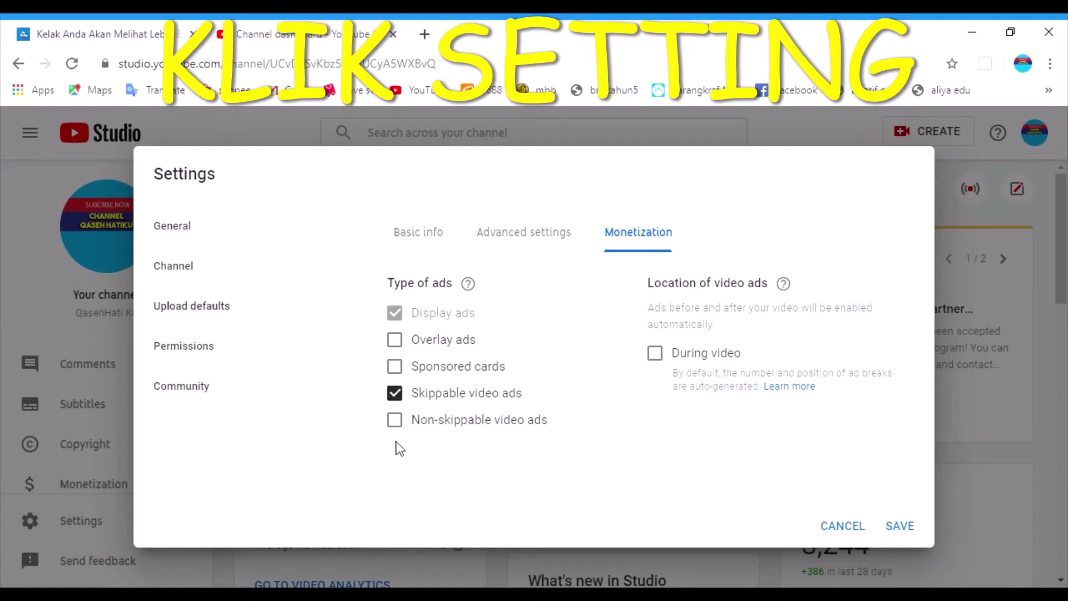
left_click(396, 421)
left_click(656, 354)
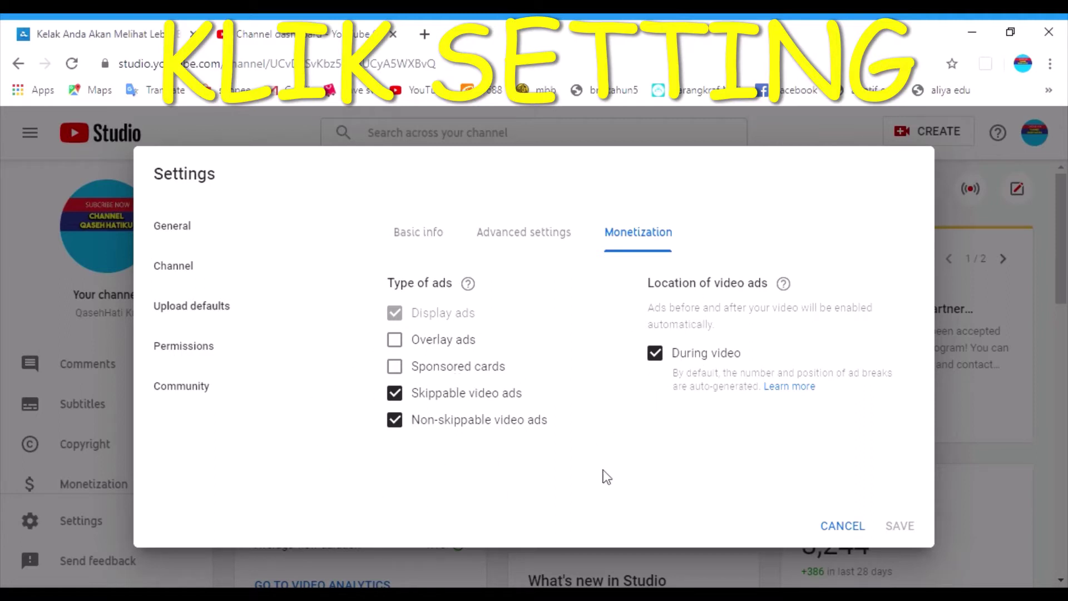
Review the channel's permissions and the community settings
left_click(217, 349)
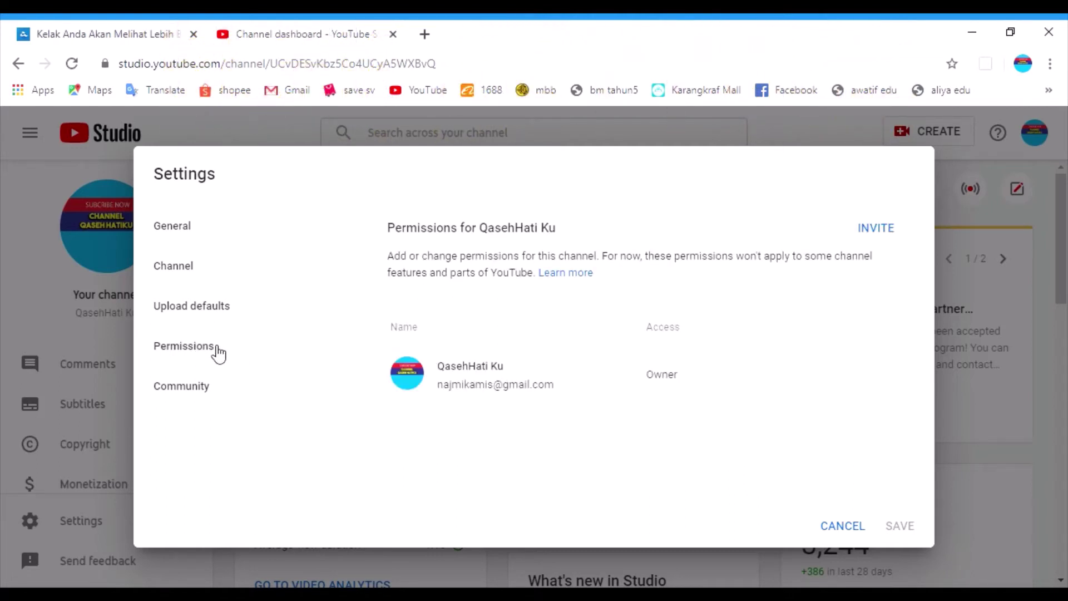
left_click(184, 389)
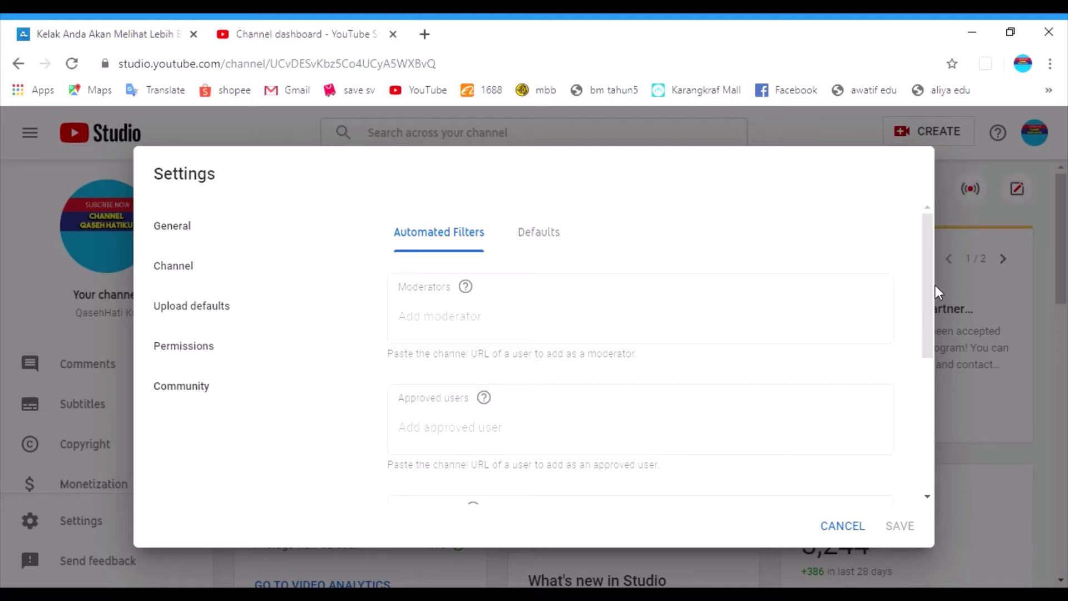
Try enabling sponsored cards in the monetization upload defaults, revert the choice and close the settings without saving
left_click(222, 306)
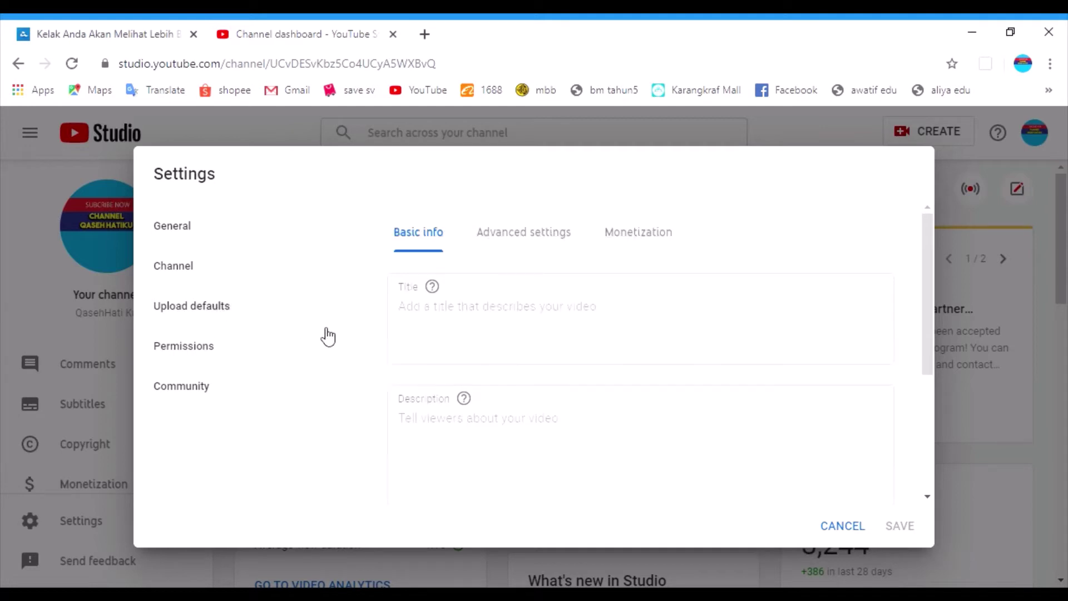
left_click(650, 236)
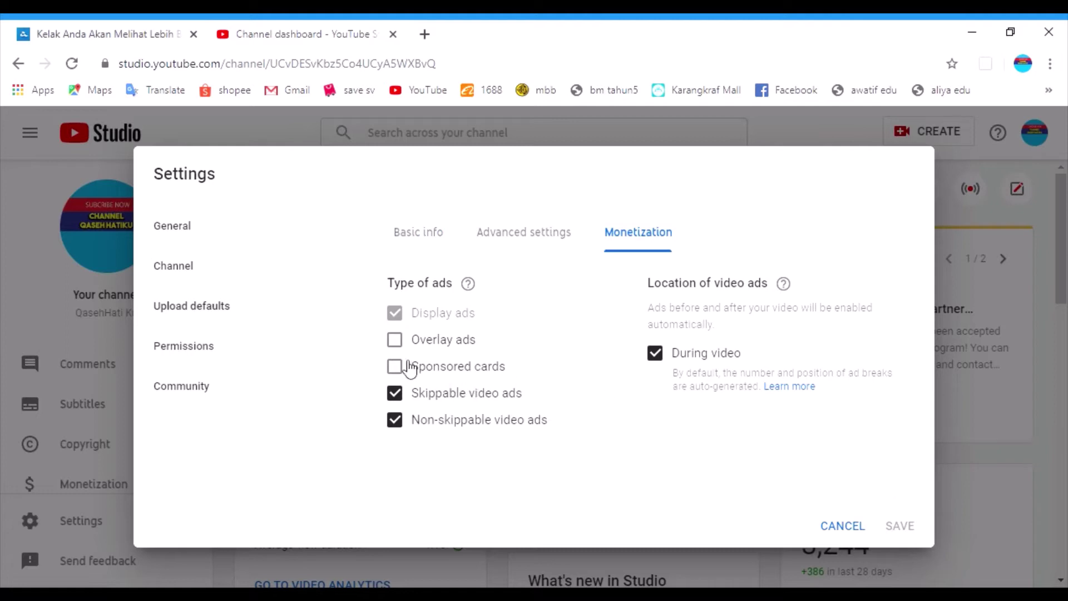
left_click(398, 376)
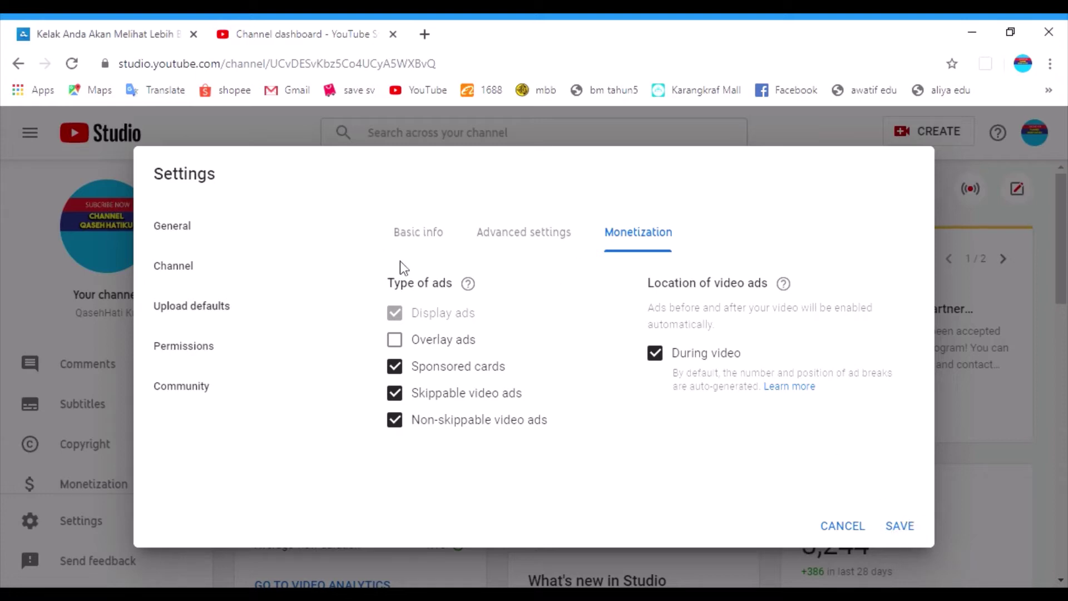
left_click(402, 370)
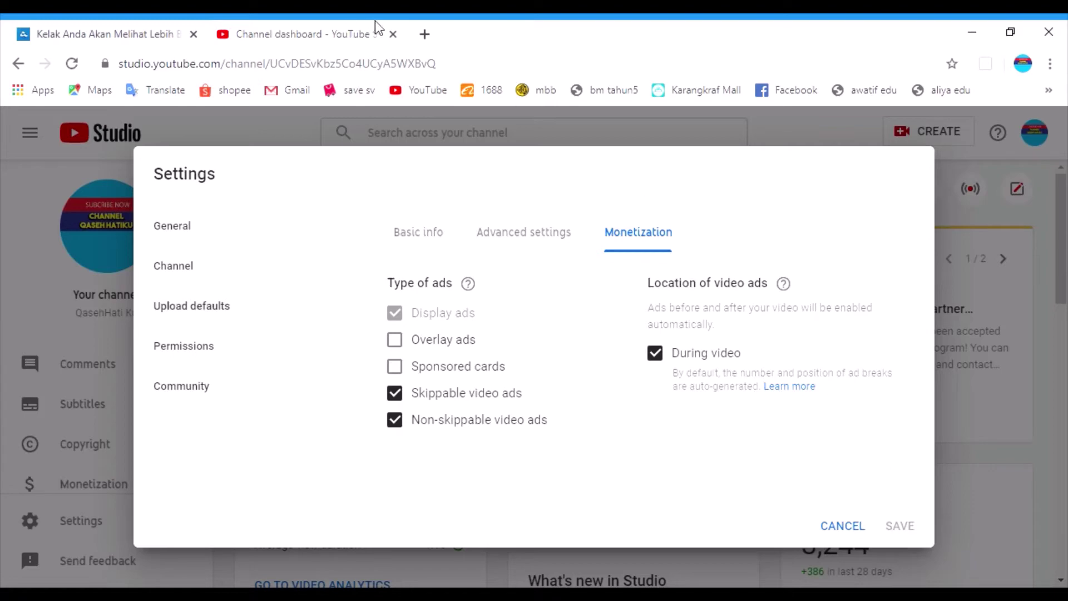
left_click(838, 527)
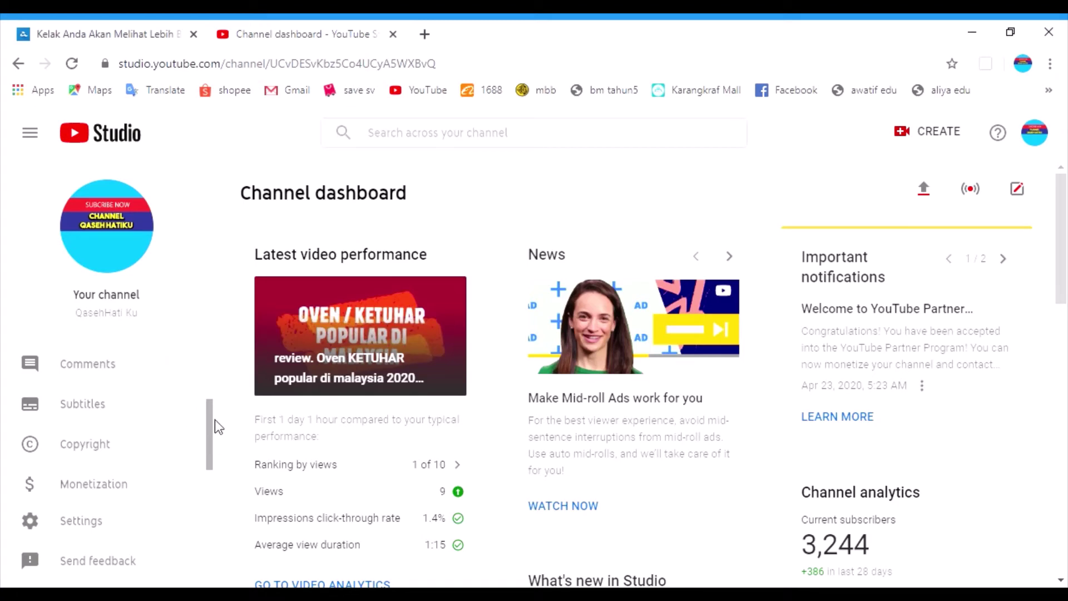
Go to the channel's videos and open the details of the 0:49 "Kerja binaan kecil kerja konkrit lantai" video
left_click_drag(213, 413, 206, 452)
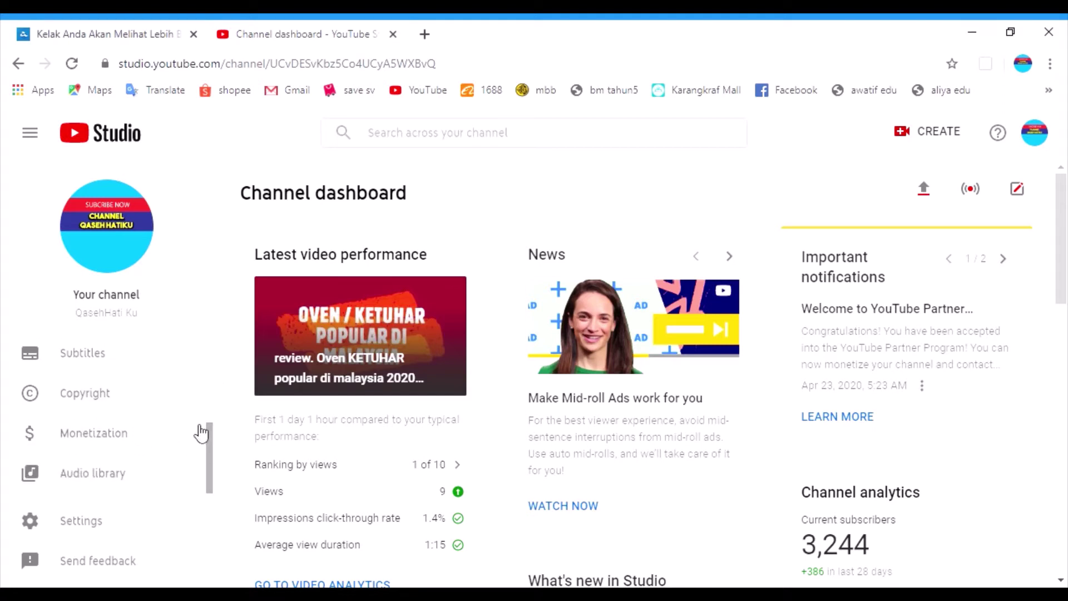
left_click_drag(210, 466, 195, 366)
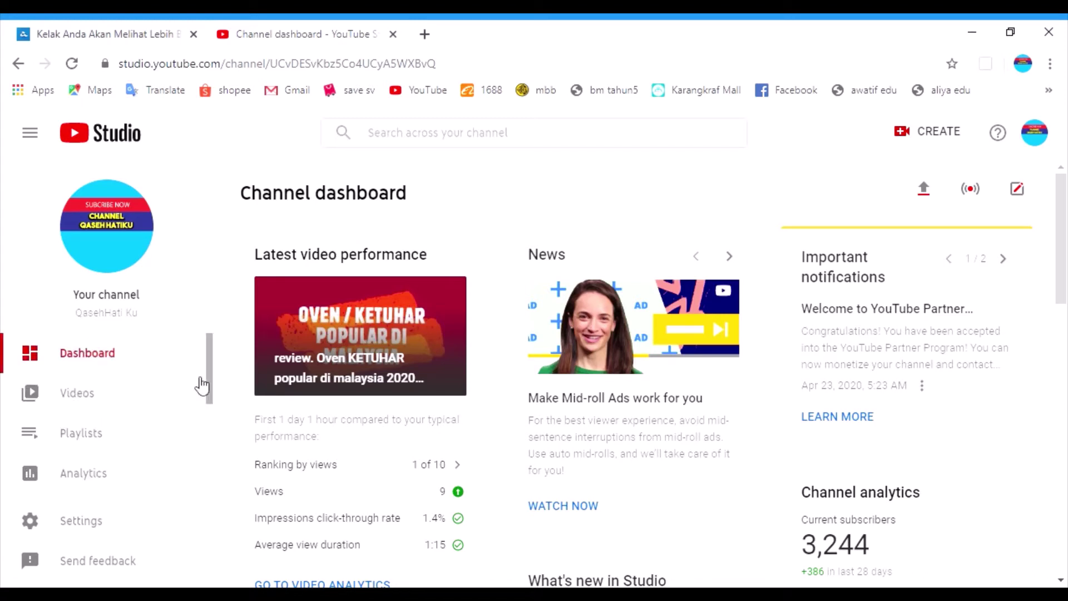
left_click(100, 393)
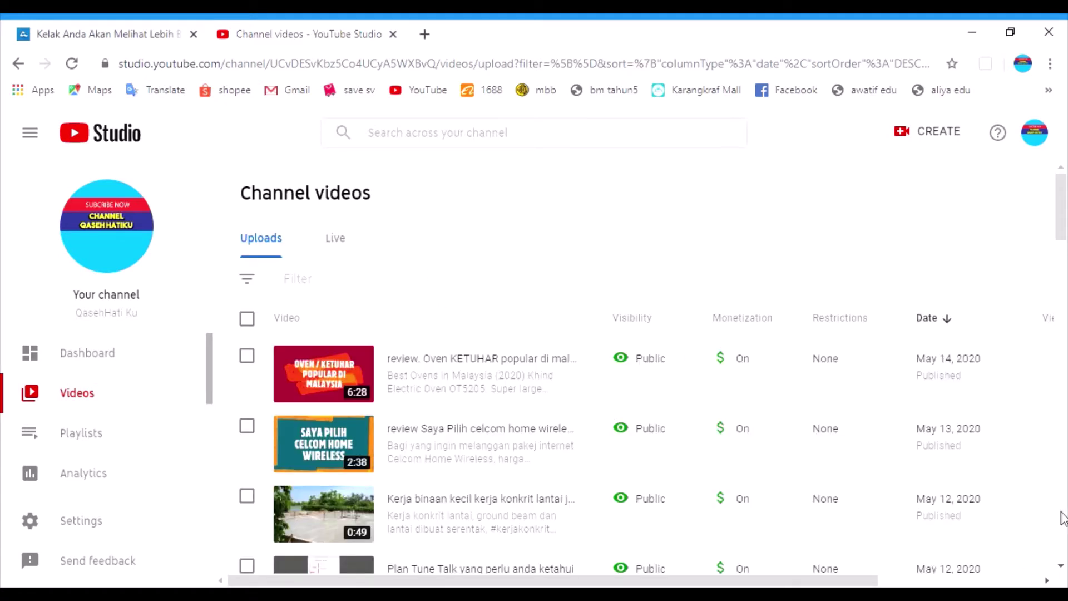
scroll(1064, 212, "down", 3)
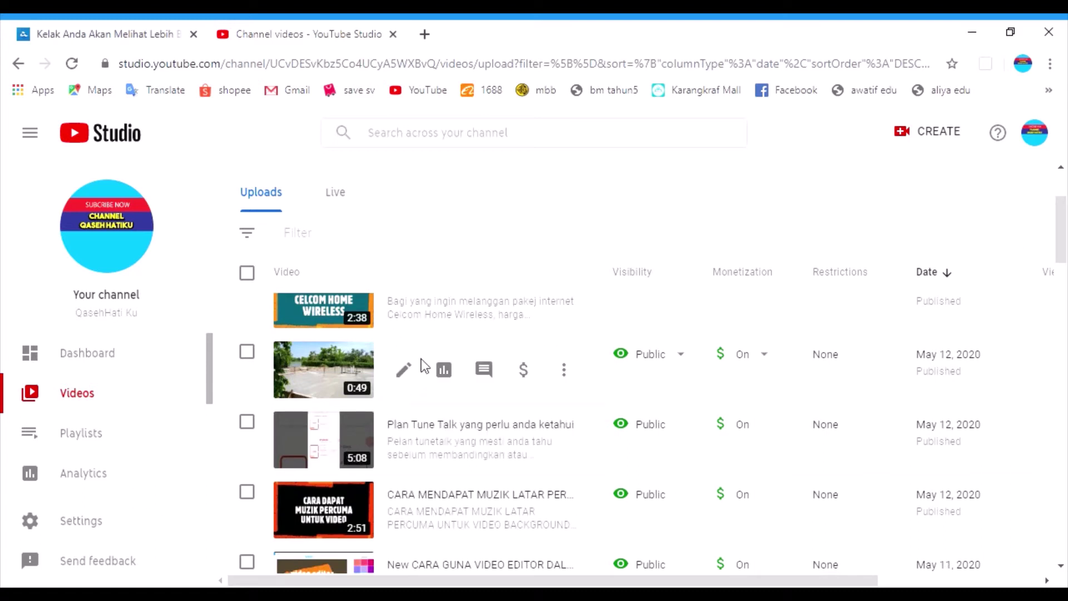
left_click(405, 370)
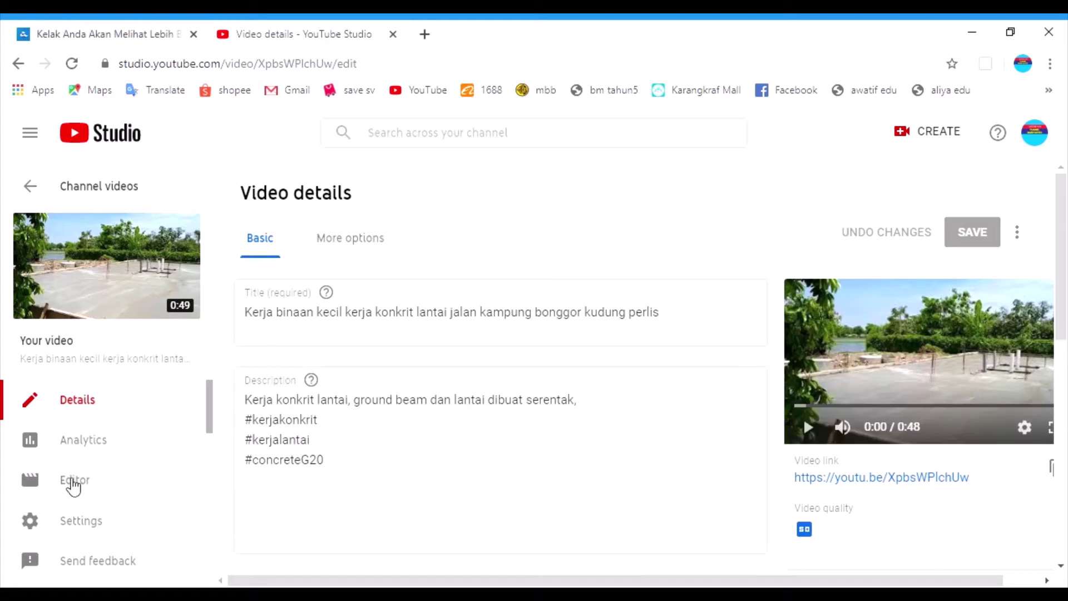
Open the video in the editor, launch the tool for adding audio and pause the video preview
left_click(73, 486)
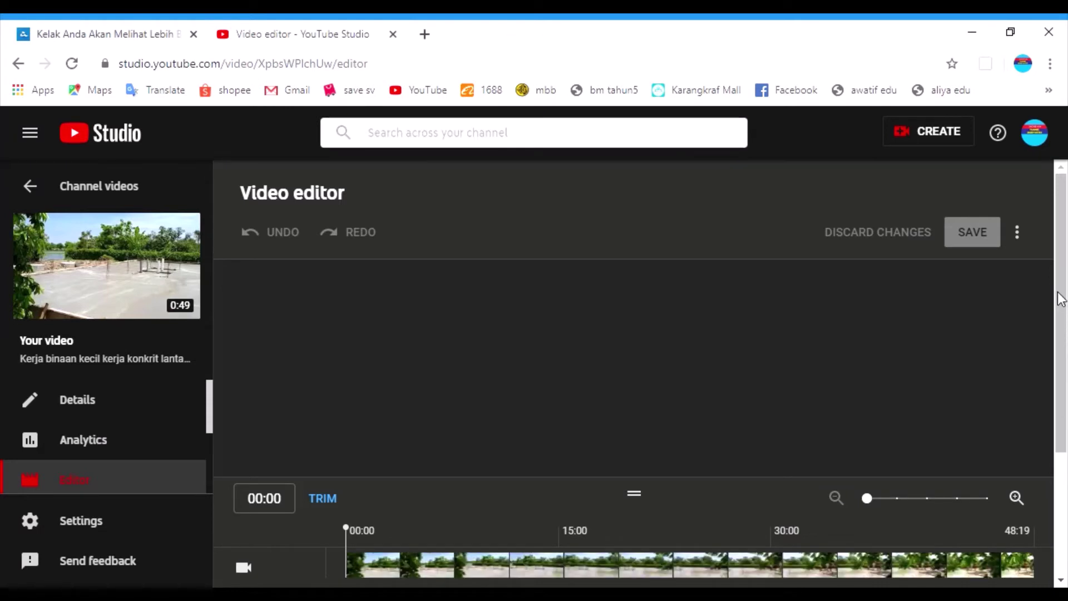
left_click_drag(1059, 299, 1066, 428)
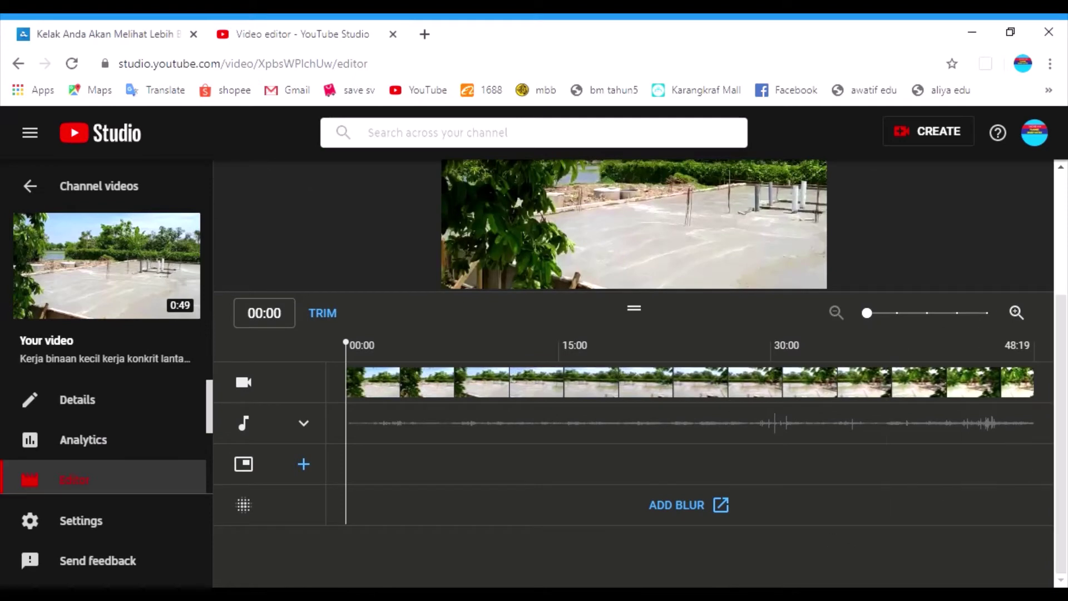
left_click(306, 425)
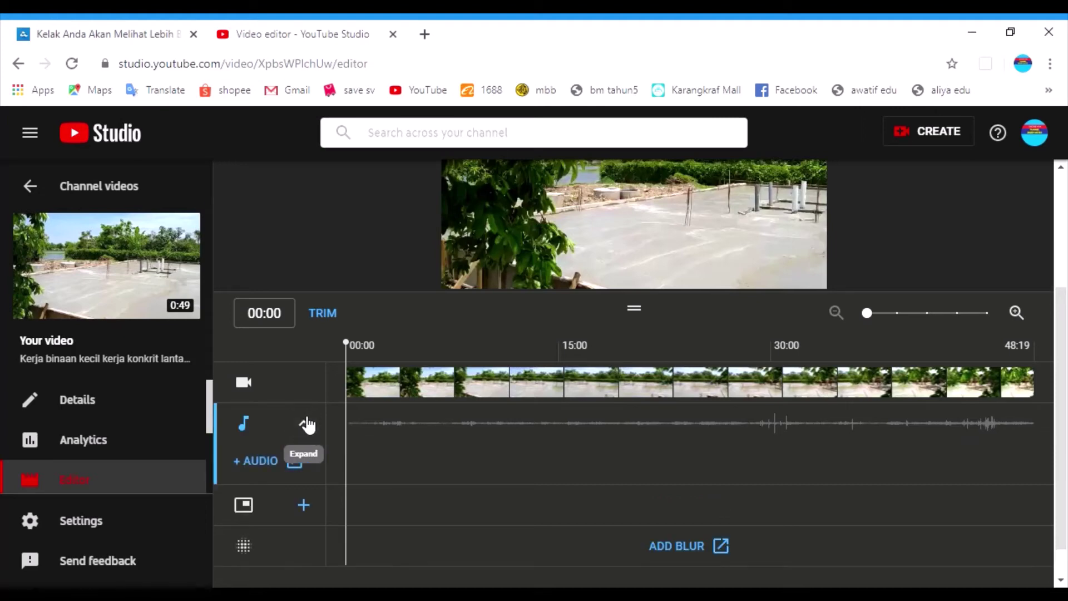
left_click(250, 461)
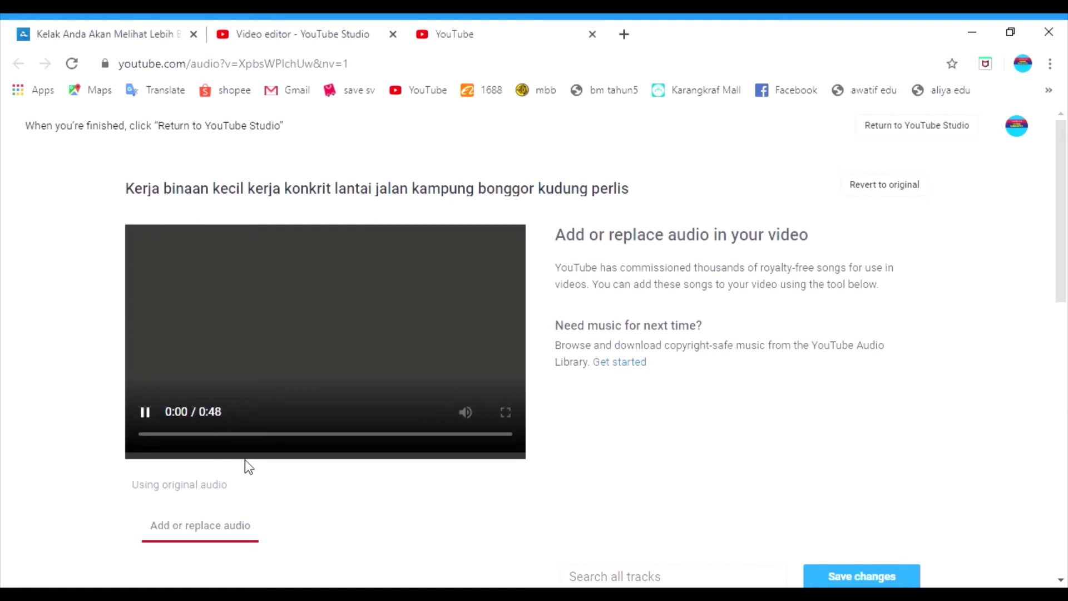
left_click(146, 412)
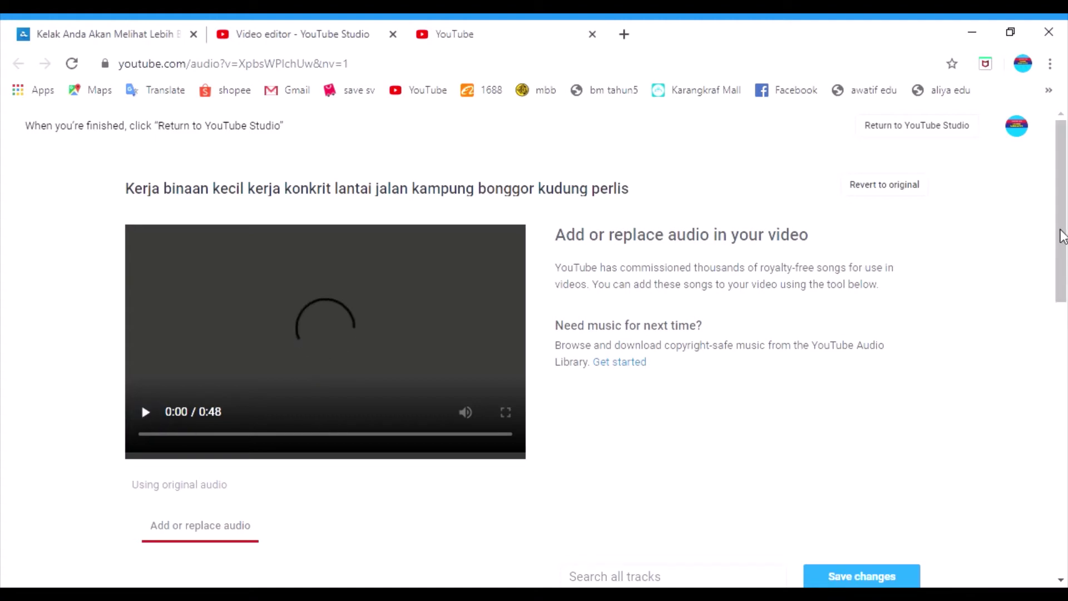
Browse the royalty-free track list and preview Arkansas Traveler, Bro Time, Cherokee Shuffle and Cages
left_click_drag(1062, 226, 1020, 382)
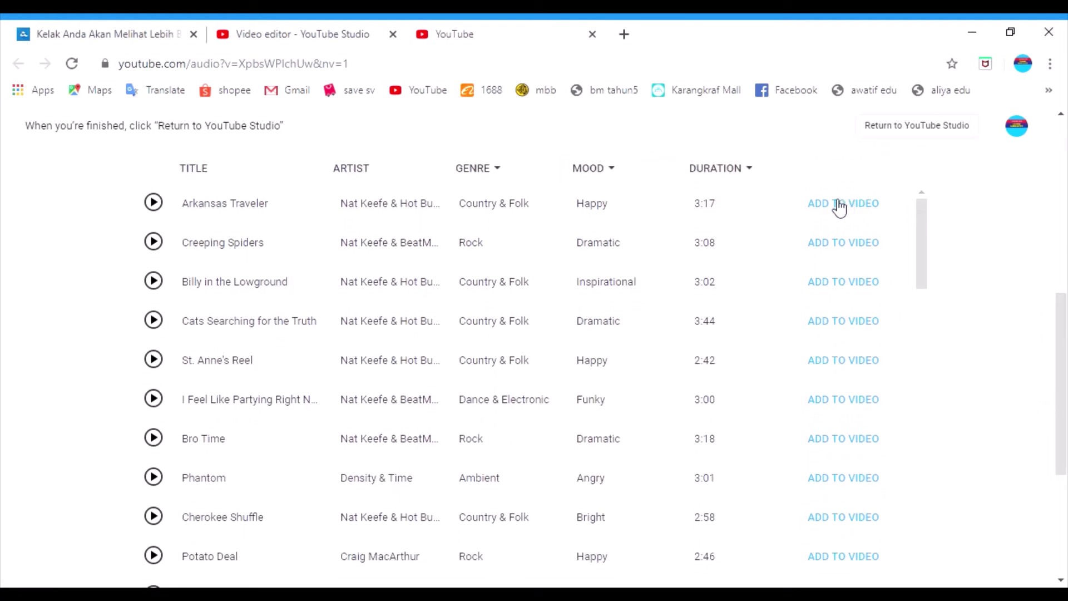
left_click(153, 203)
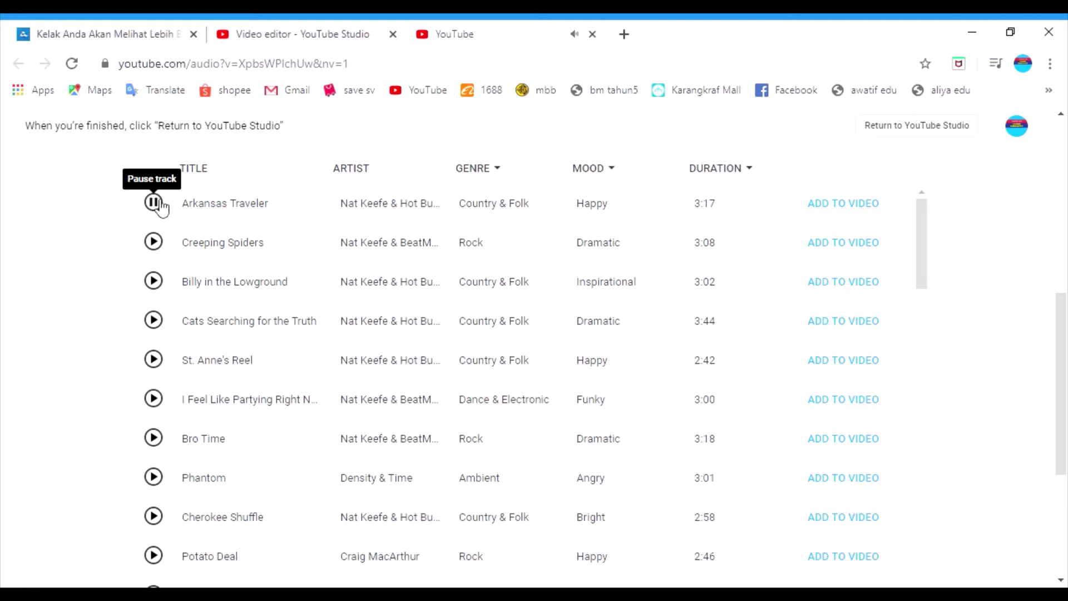
left_click(154, 203)
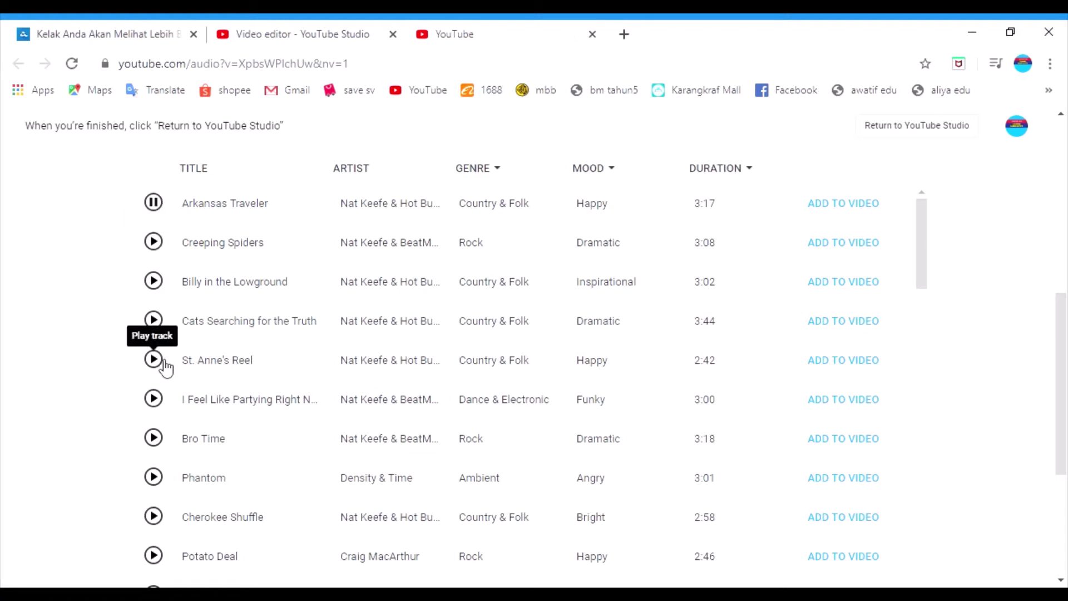
left_click(155, 439)
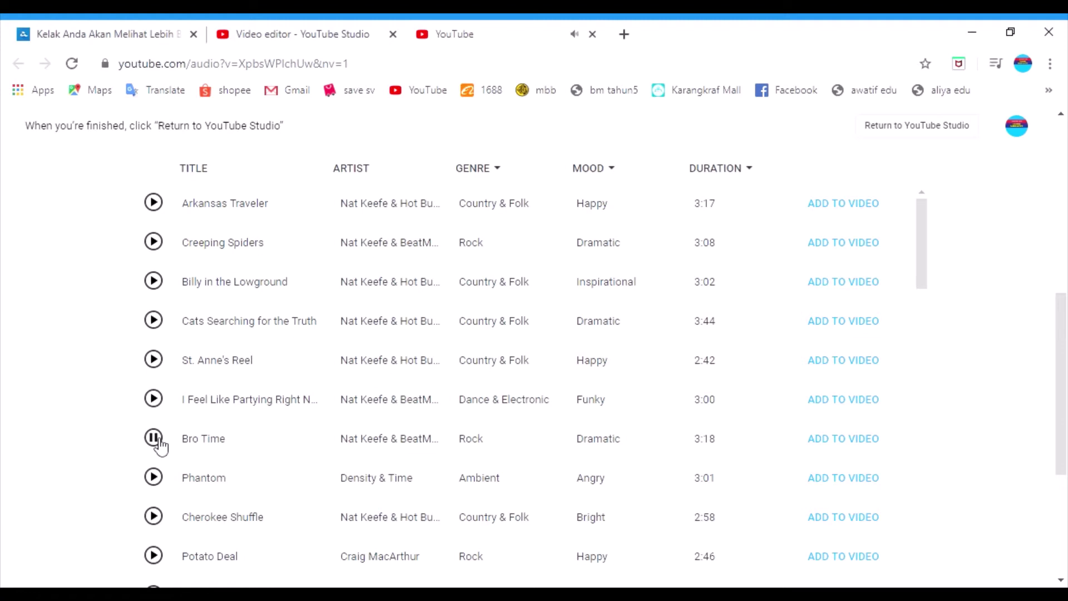
left_click(161, 445)
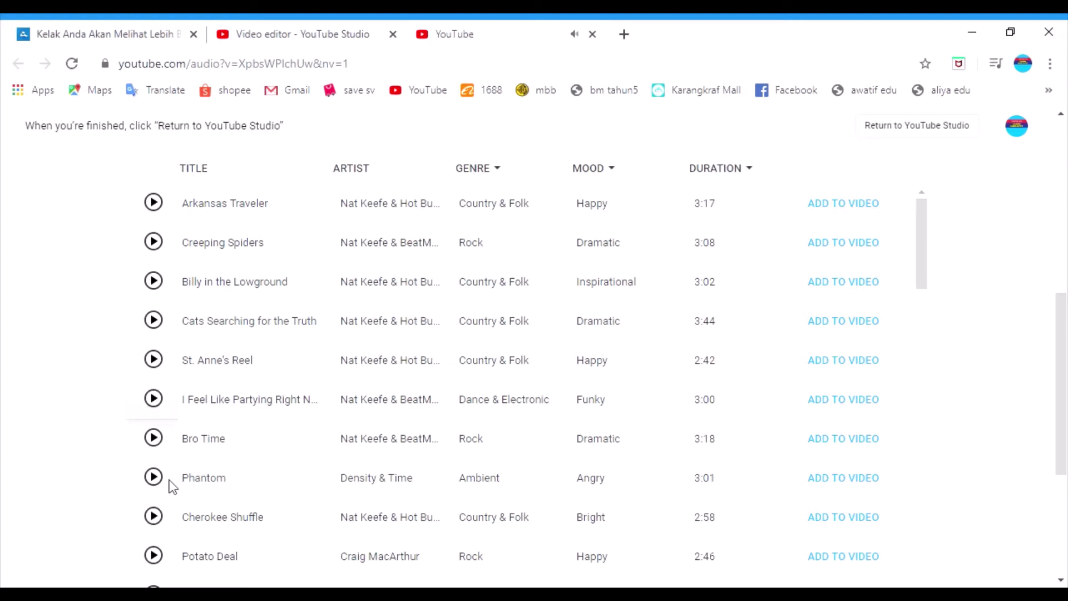
left_click(155, 516)
left_click(158, 517)
left_click_drag(920, 239, 917, 439)
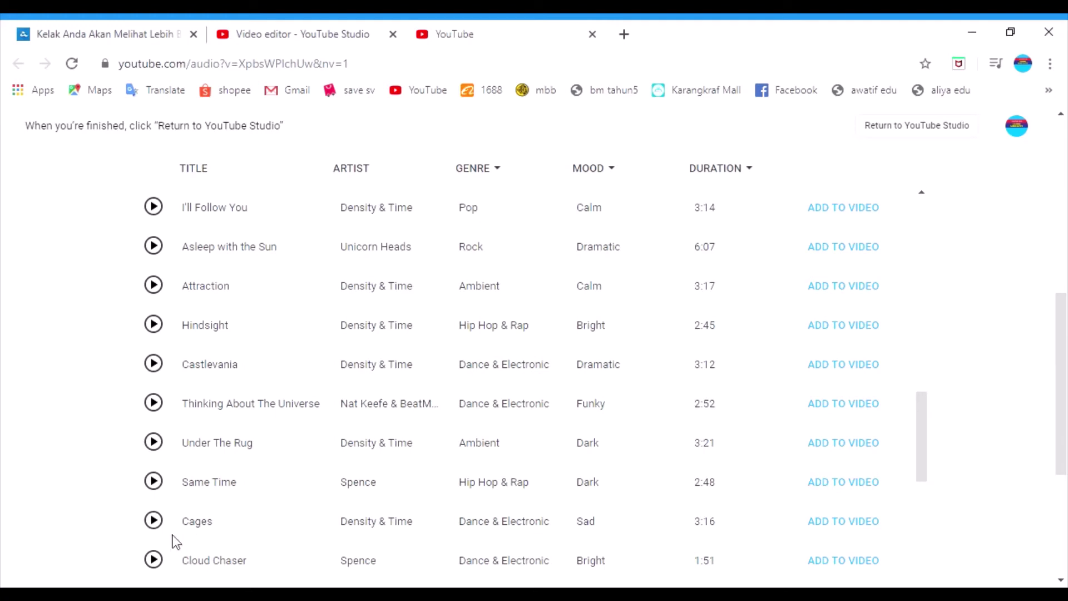
left_click(154, 520)
left_click_drag(911, 426, 954, 200)
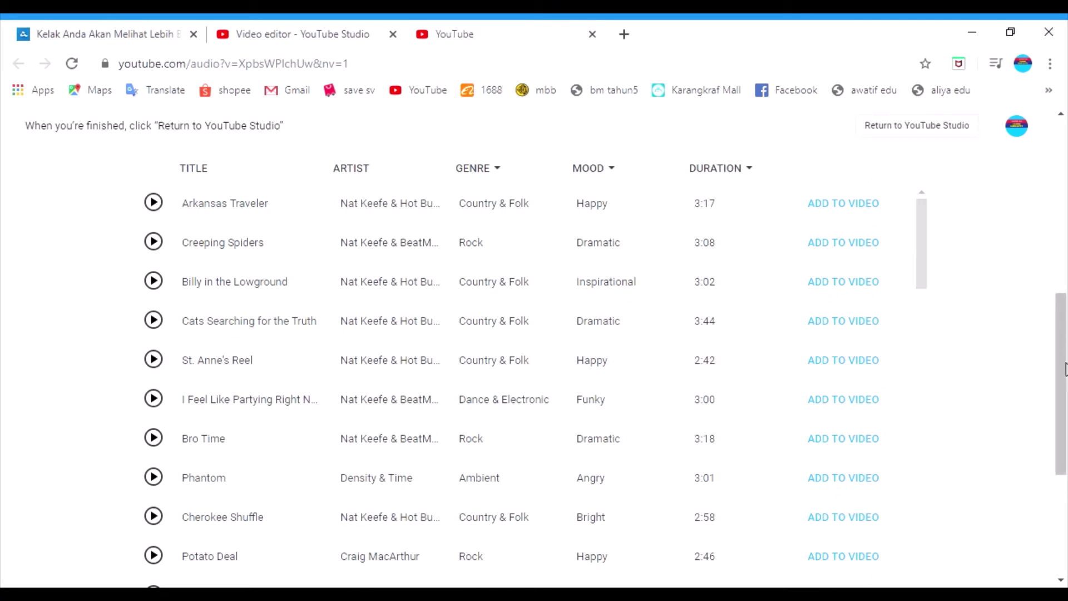
left_click_drag(1065, 370, 1067, 318)
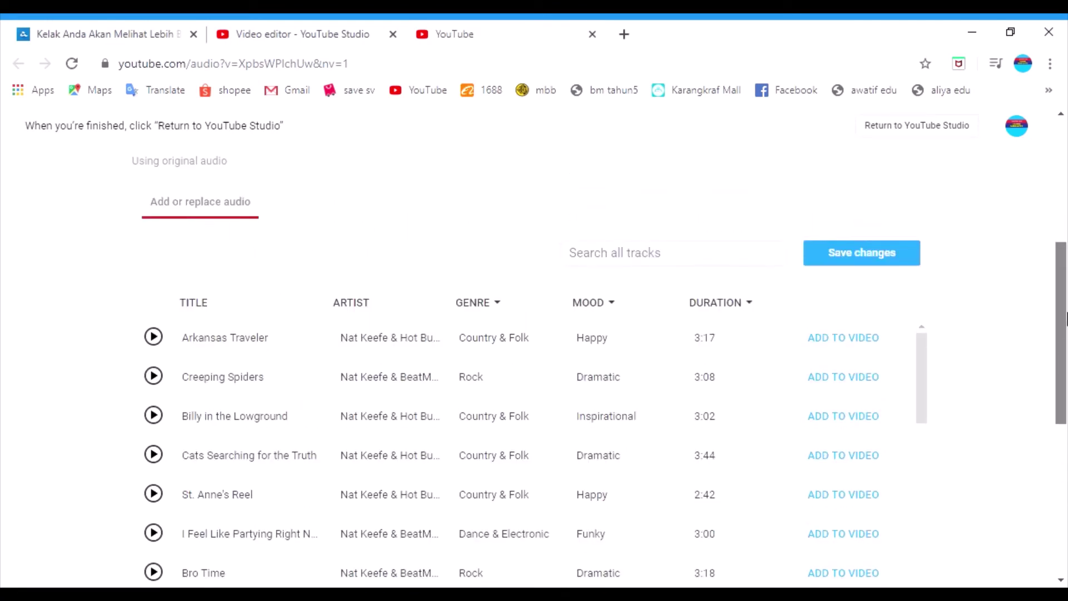
Search the royalty-free tracks for "slow" and preview Licorice Song from the results
left_click(695, 253)
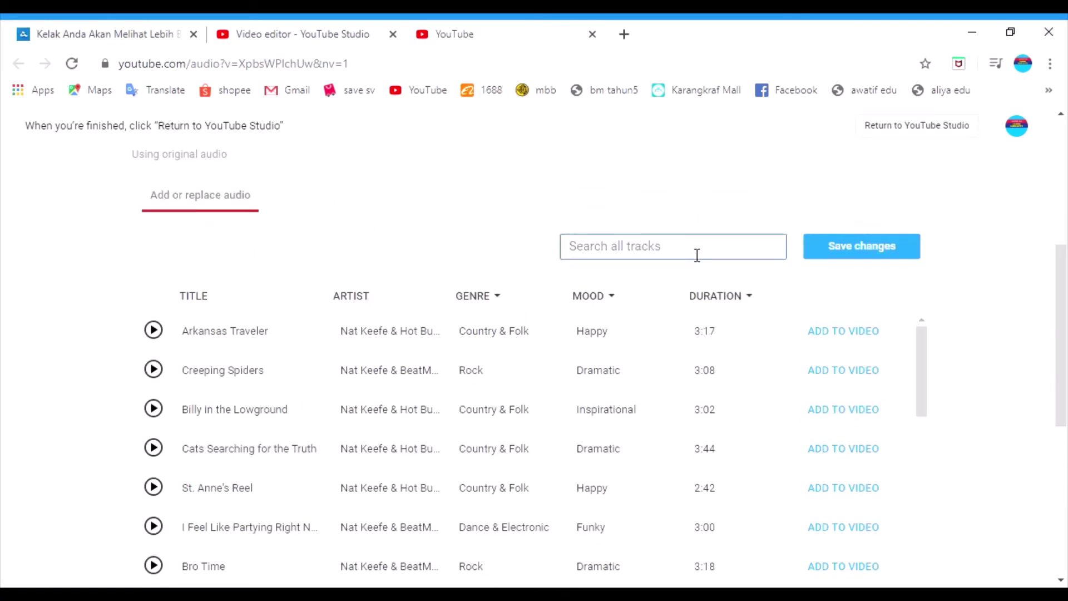
type("slow")
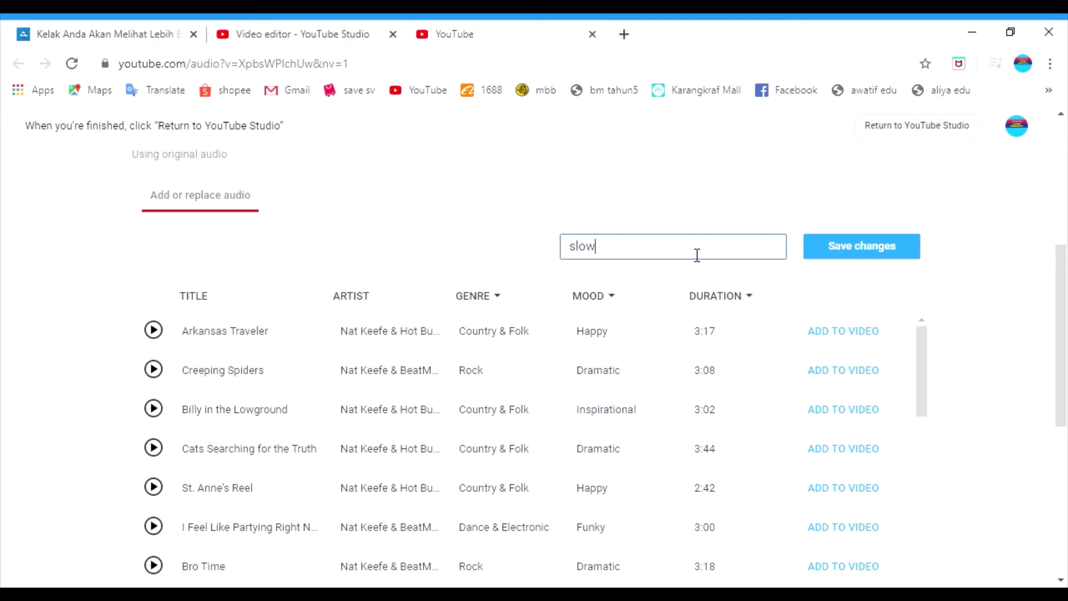
key("Return")
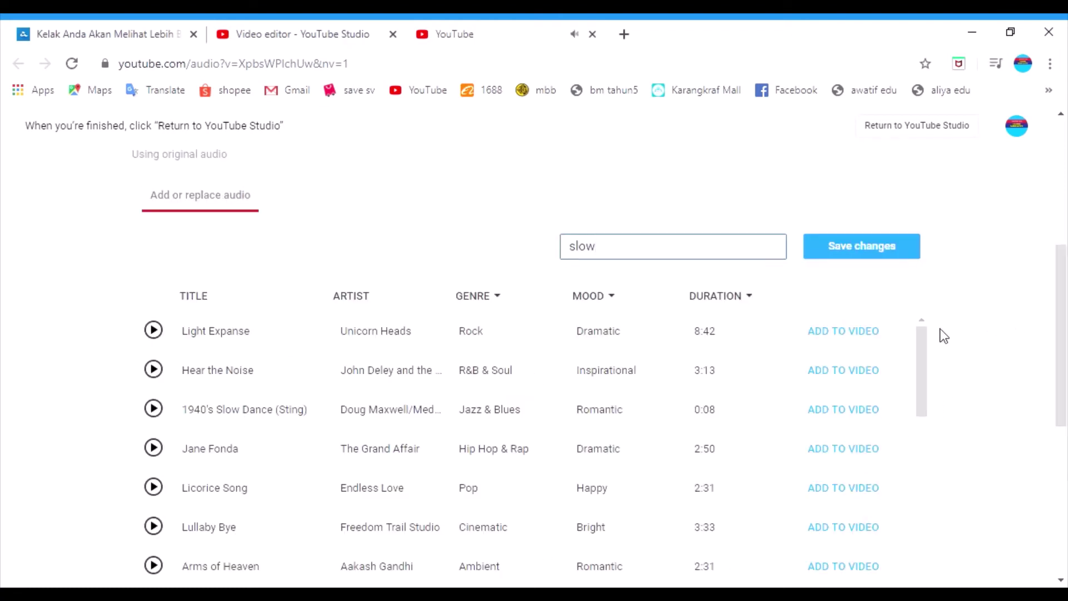
left_click_drag(924, 344, 929, 352)
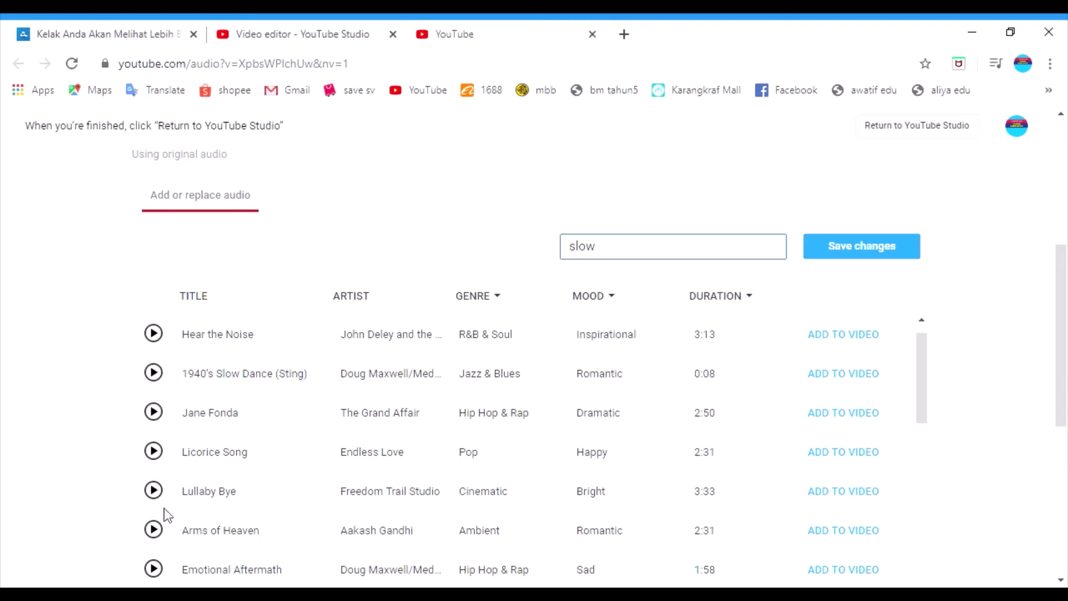
left_click(158, 452)
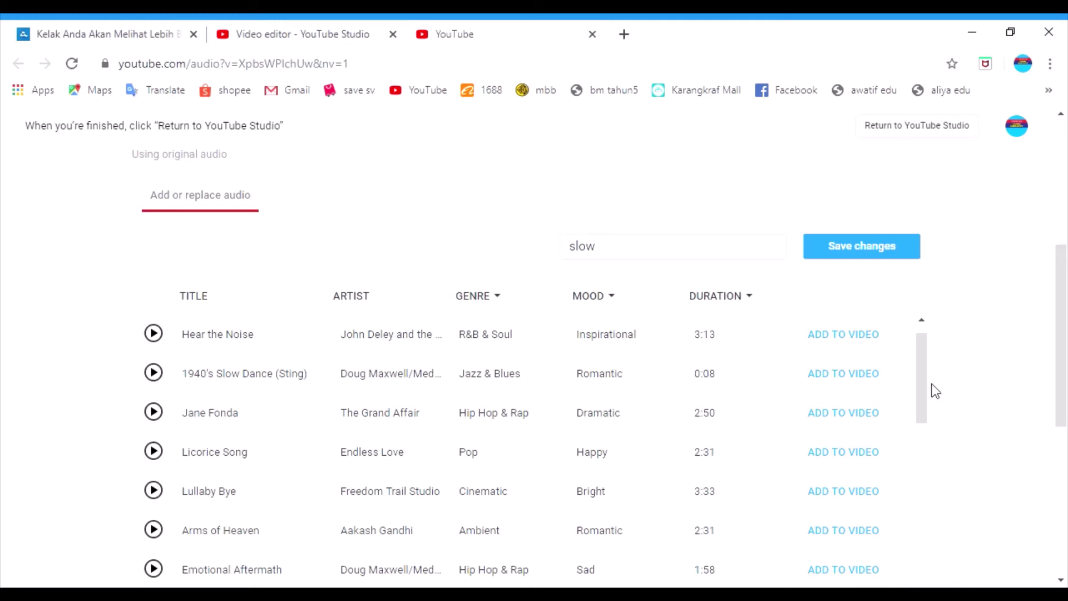
Add the 1:48 Hip Hop & Rap track Autumn from the "slow" results to the video
left_click_drag(930, 382, 937, 519)
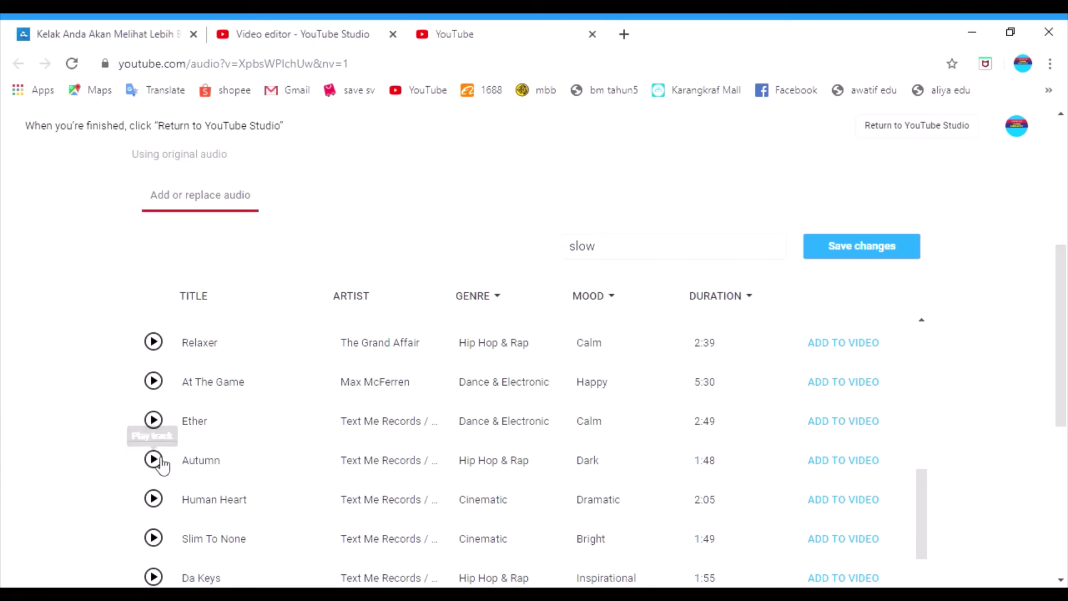
left_click(839, 467)
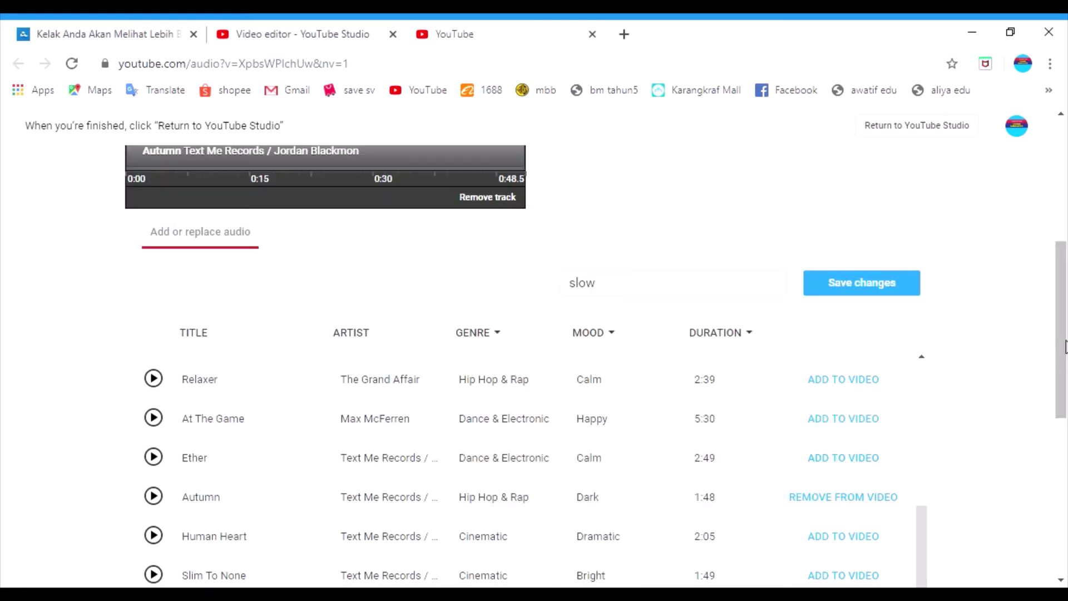
left_click_drag(1063, 347, 1063, 301)
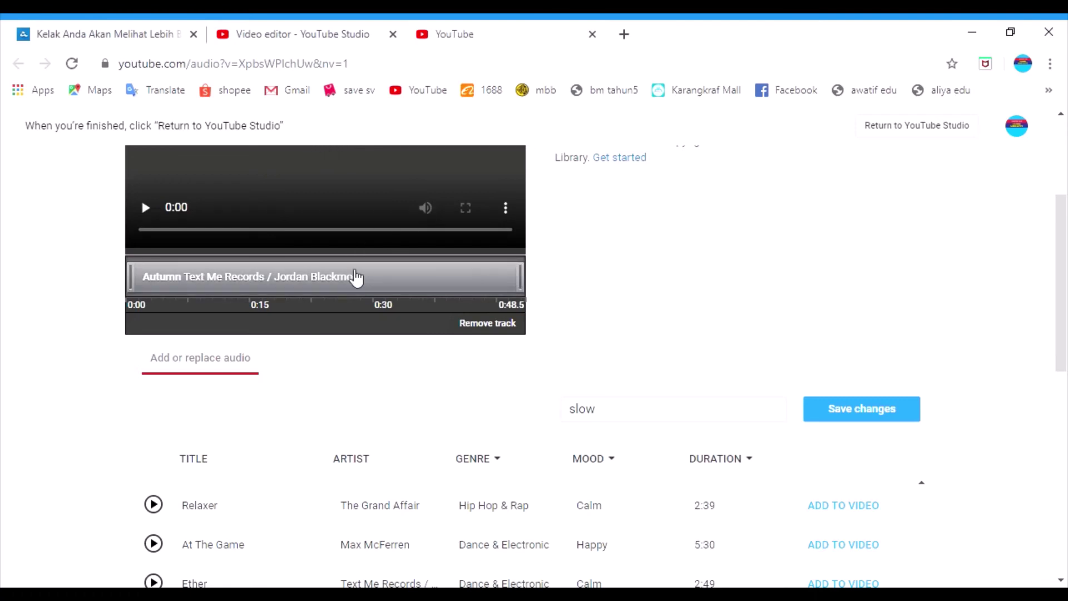
Play the video preview with the Autumn track, lower the playback volume to about half, and pause at 0:30
left_click(426, 210)
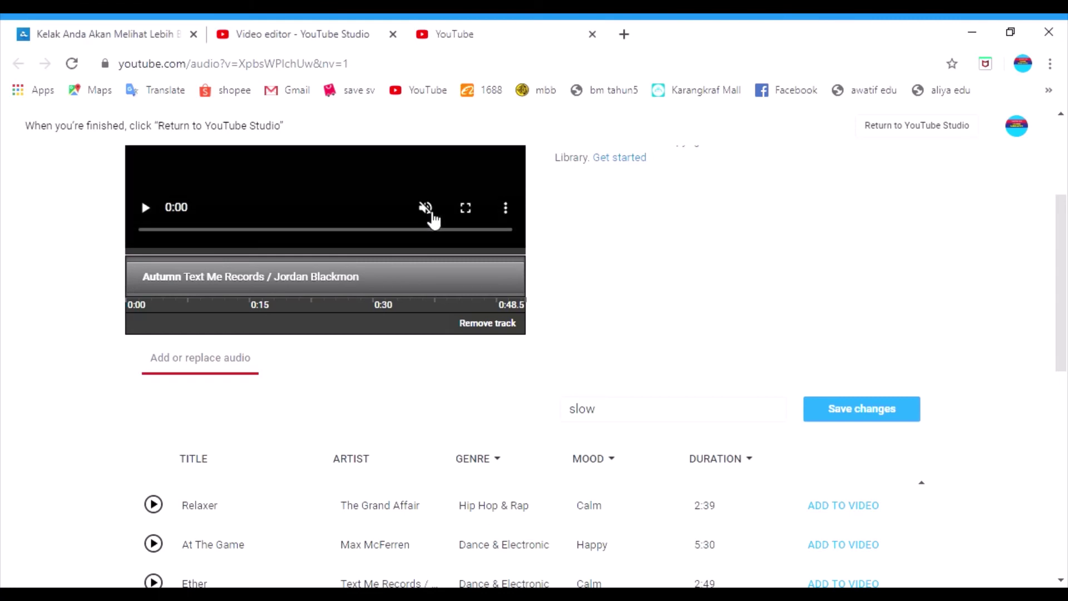
left_click(433, 219)
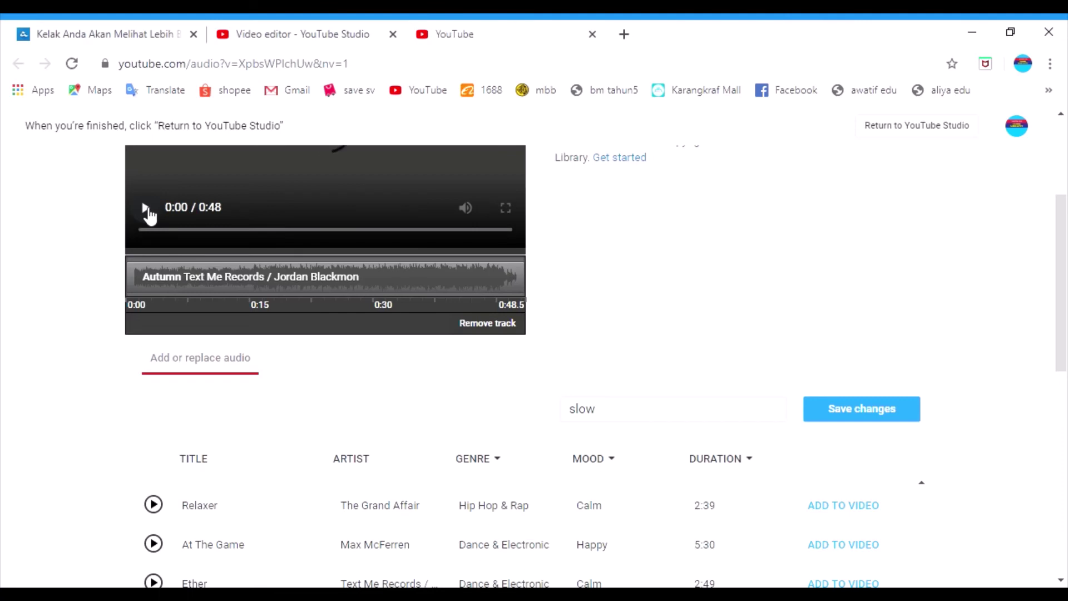
left_click(147, 210)
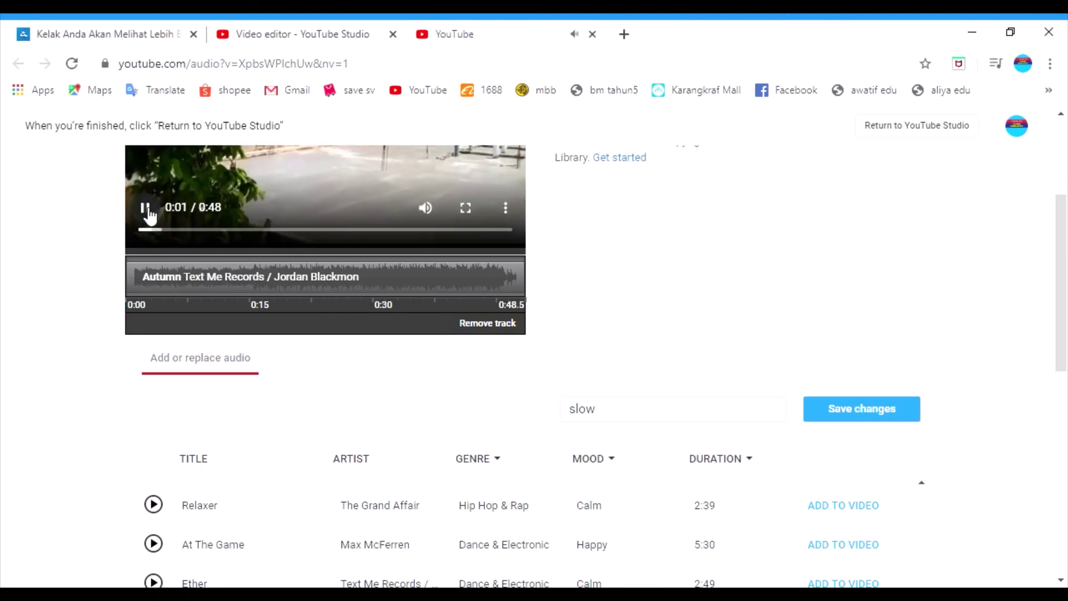
mouse_move(444, 217)
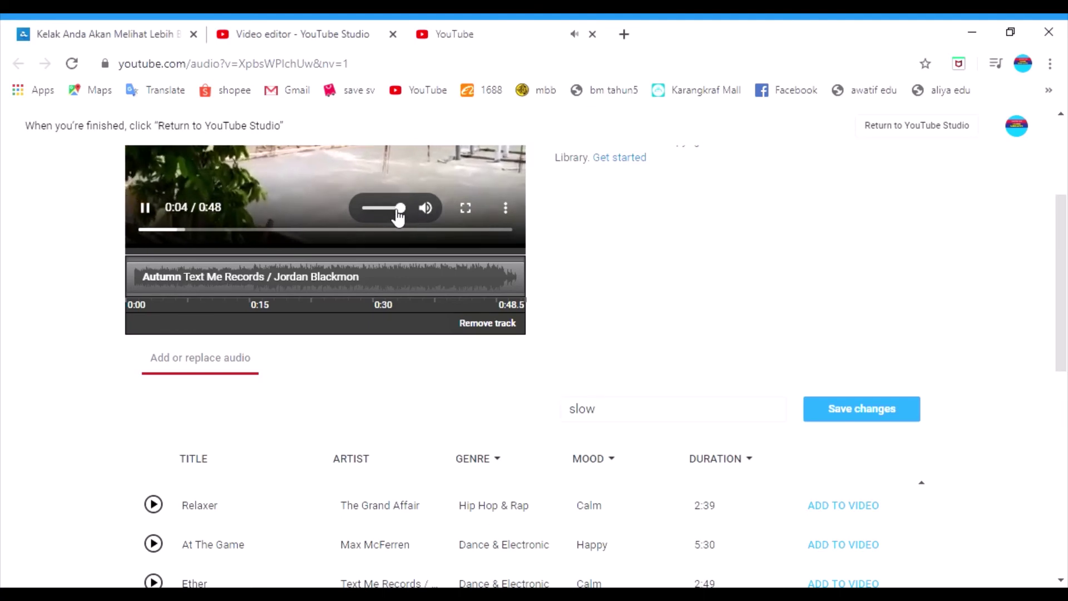
left_click_drag(398, 216, 392, 216)
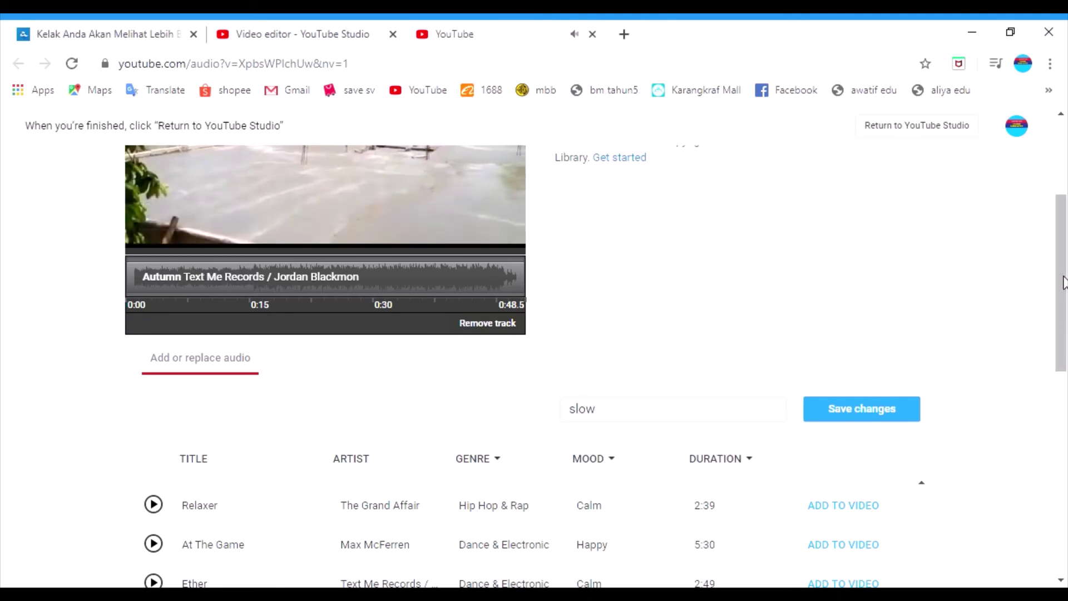
scroll(1063, 282, "up", 2)
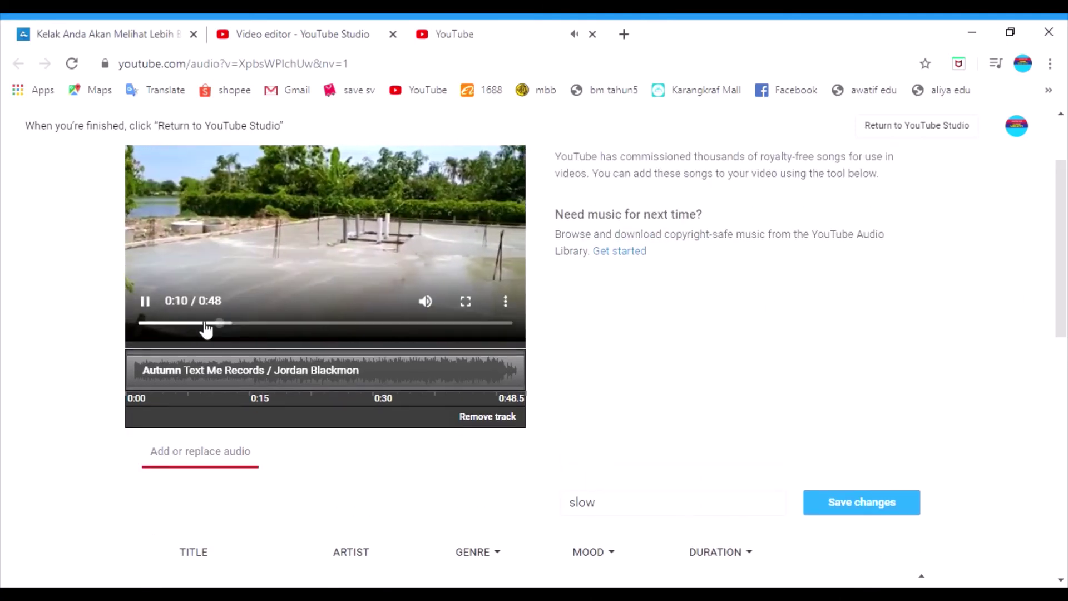
mouse_move(425, 304)
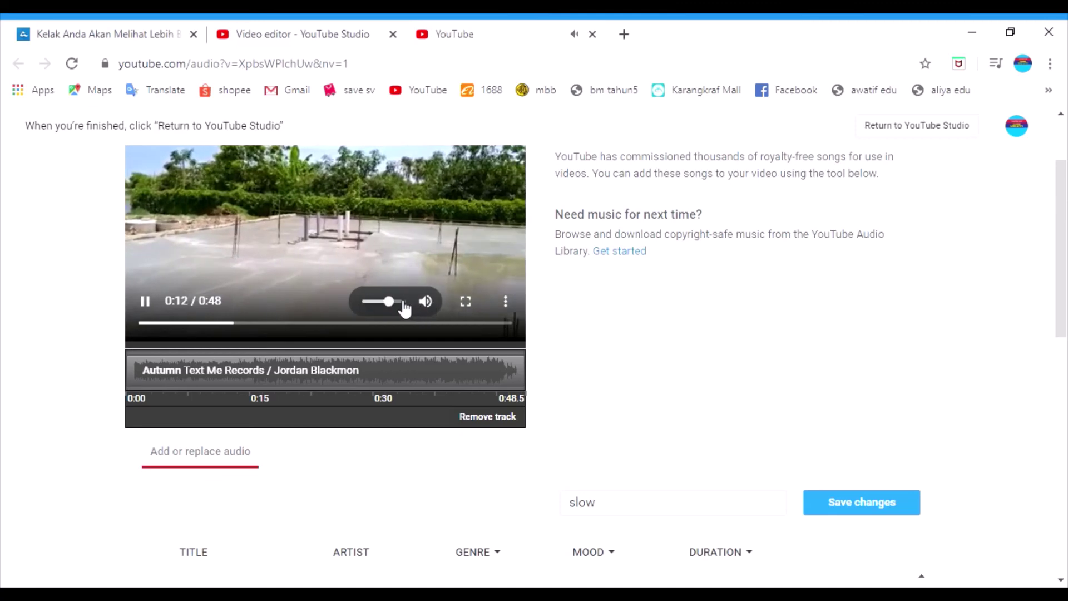
left_click_drag(389, 306, 388, 308)
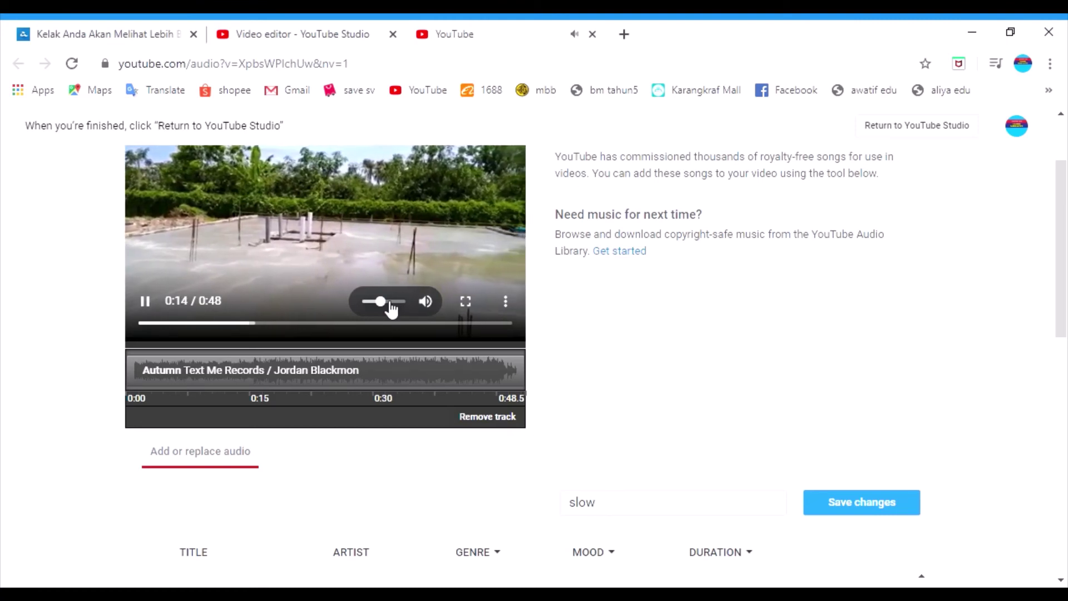
left_click(389, 305)
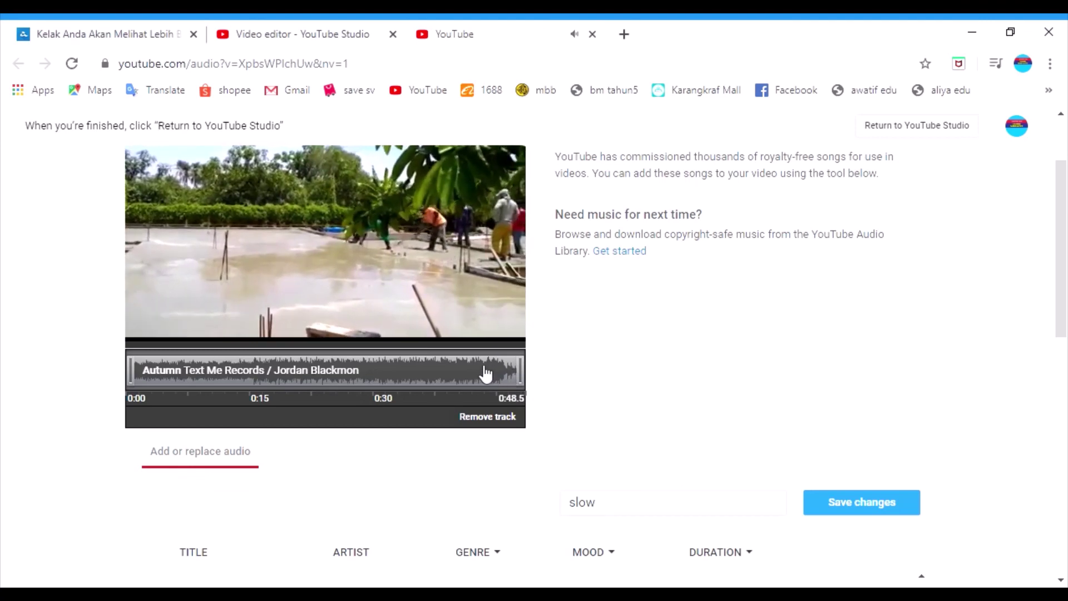
mouse_move(281, 312)
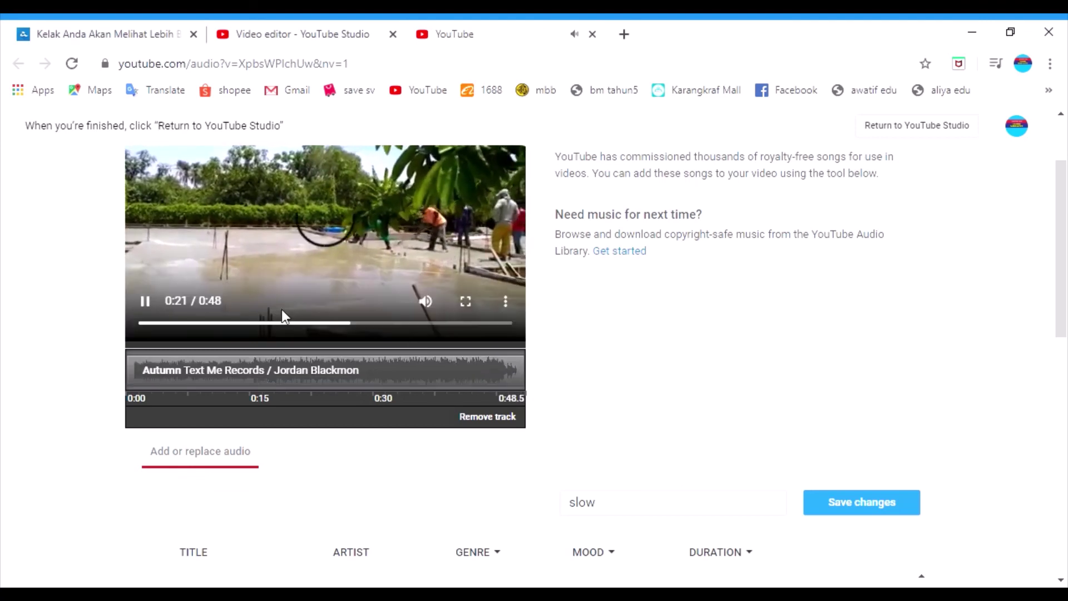
left_click(145, 301)
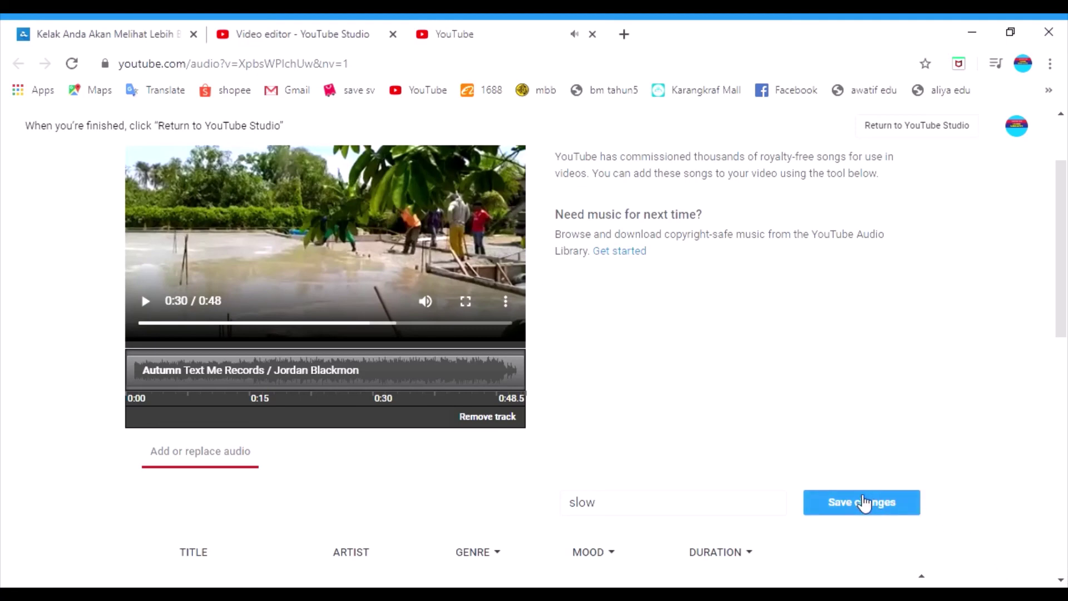
Save the video's audio changes and confirm that the edits are processed
left_click(864, 502)
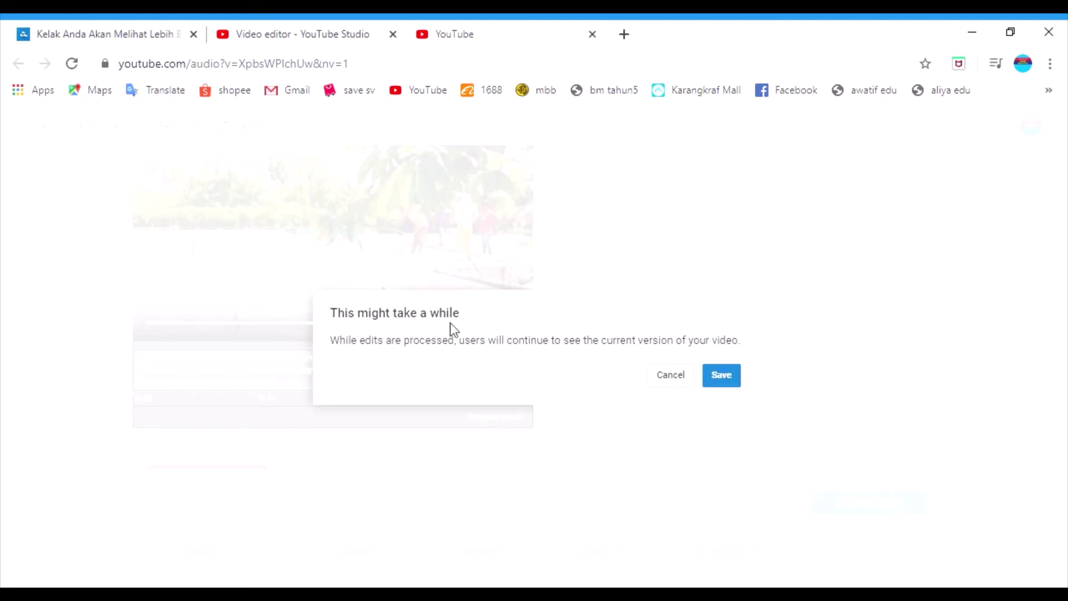
left_click(723, 380)
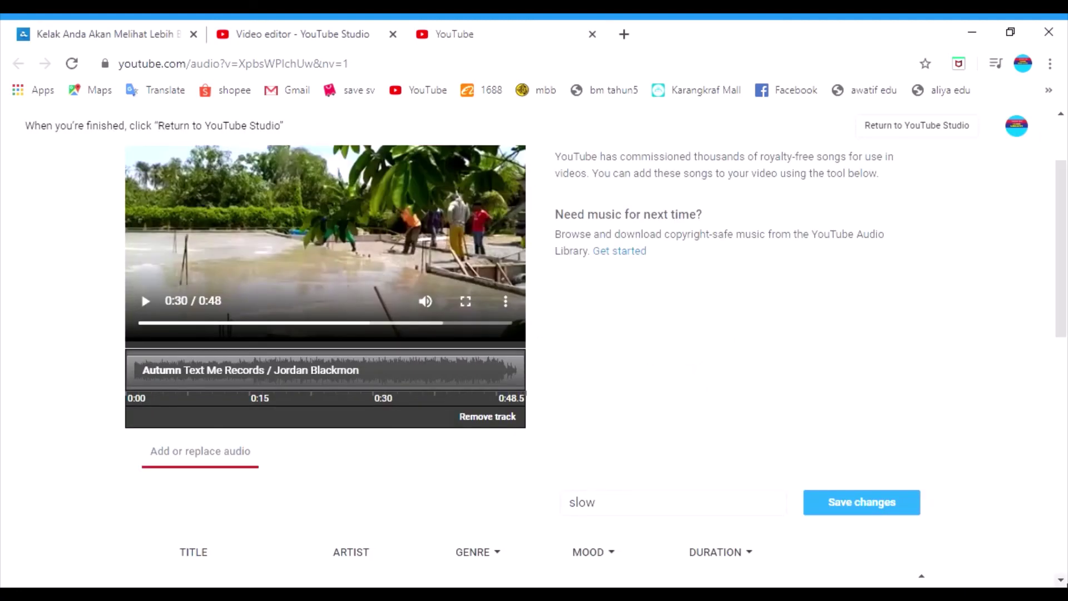
left_click(886, 503)
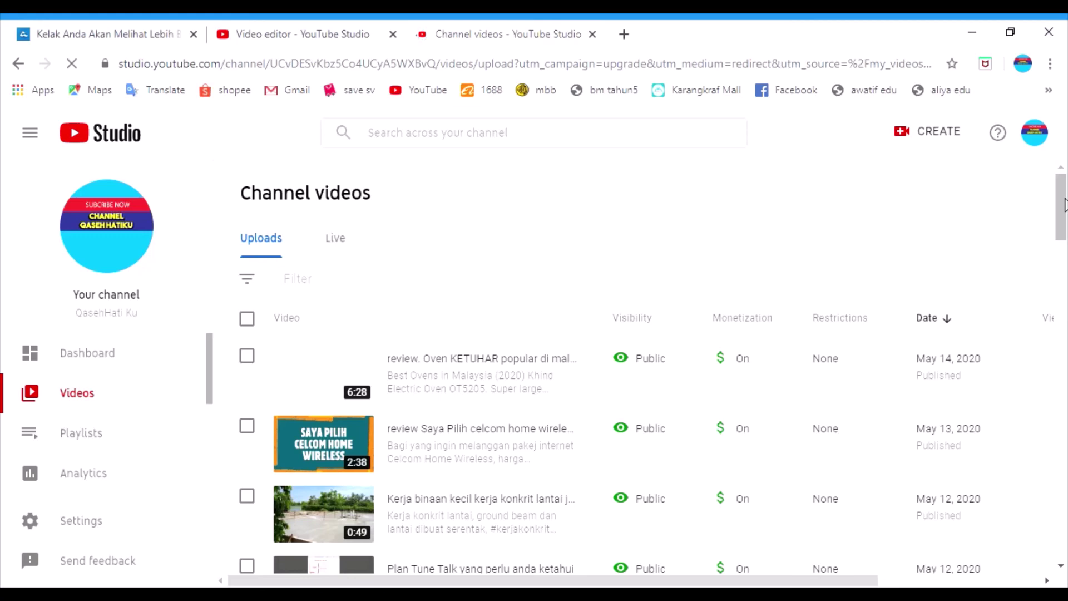
Look through the channel's uploaded videos and locate the Audio library in the Studio navigation
left_click_drag(1064, 204, 1065, 239)
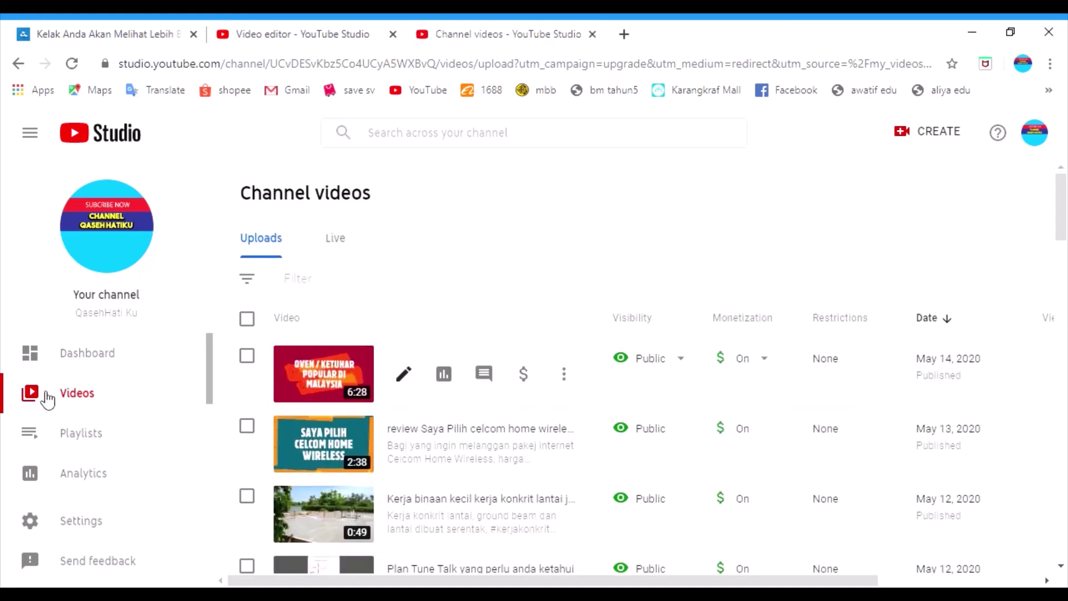
left_click_drag(209, 352, 211, 452)
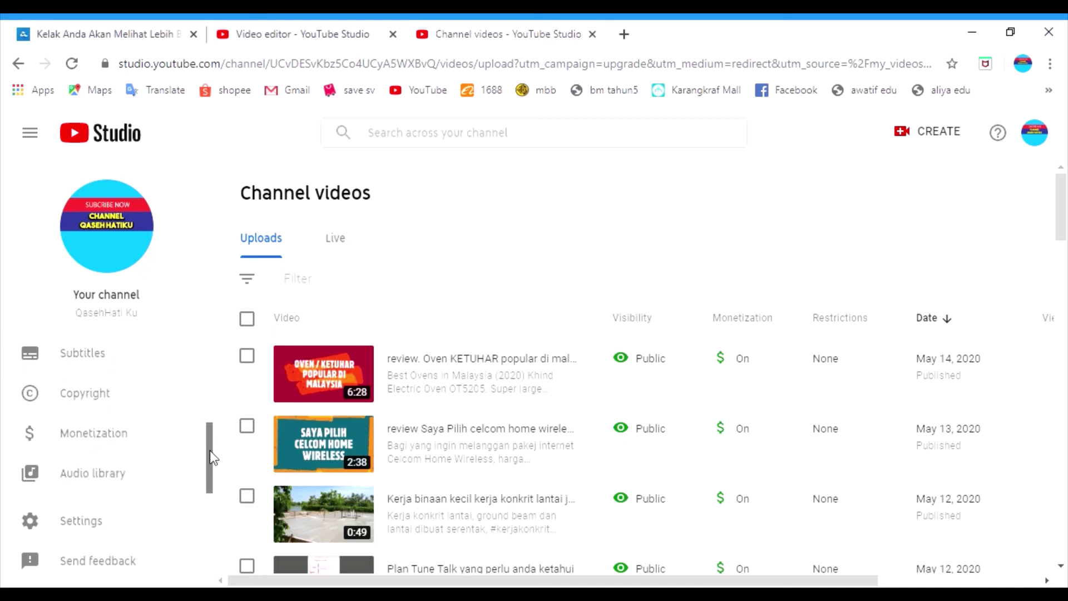